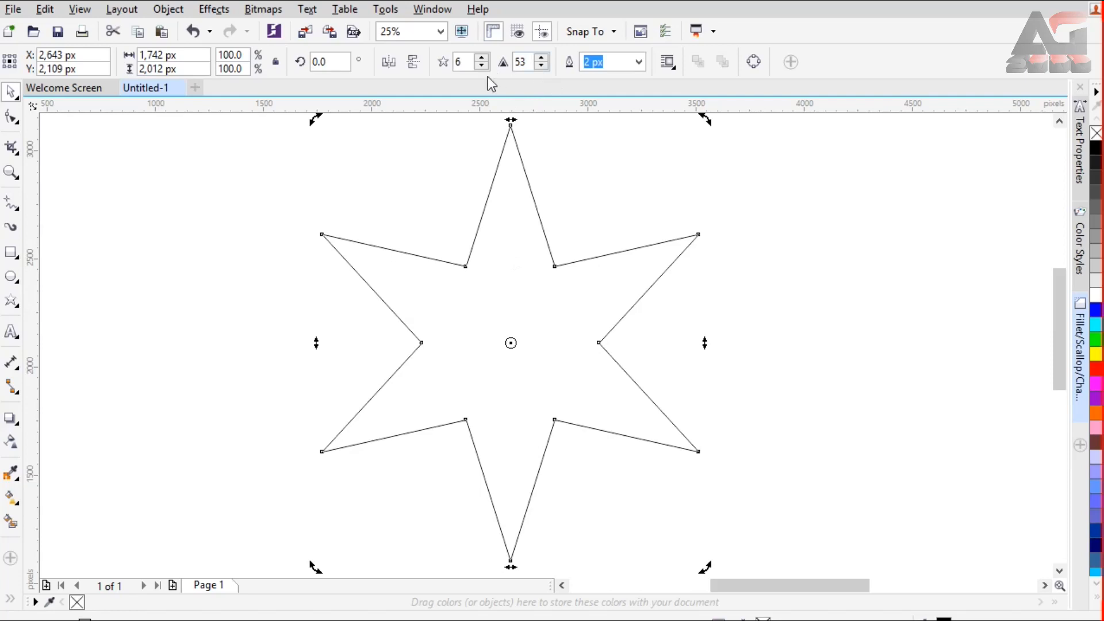
Step: Set the six-pointed star's outline width to 10 px and round all its corners with a 45 px fillet
{"action": "left_click", "coordinate": [639, 63]}
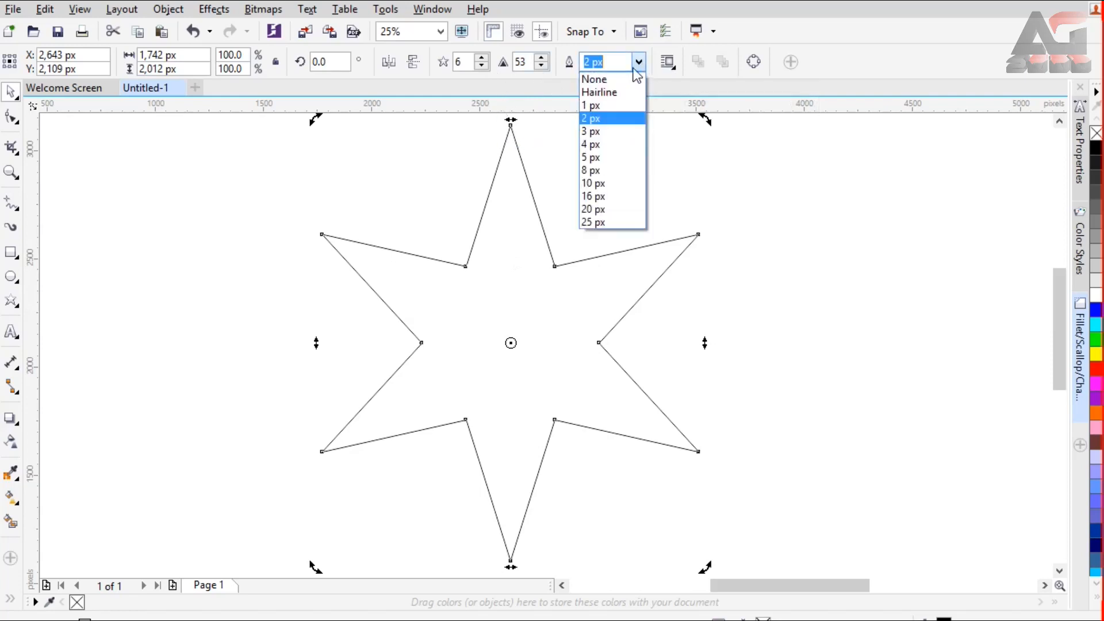
{"action": "left_click", "coordinate": [599, 183]}
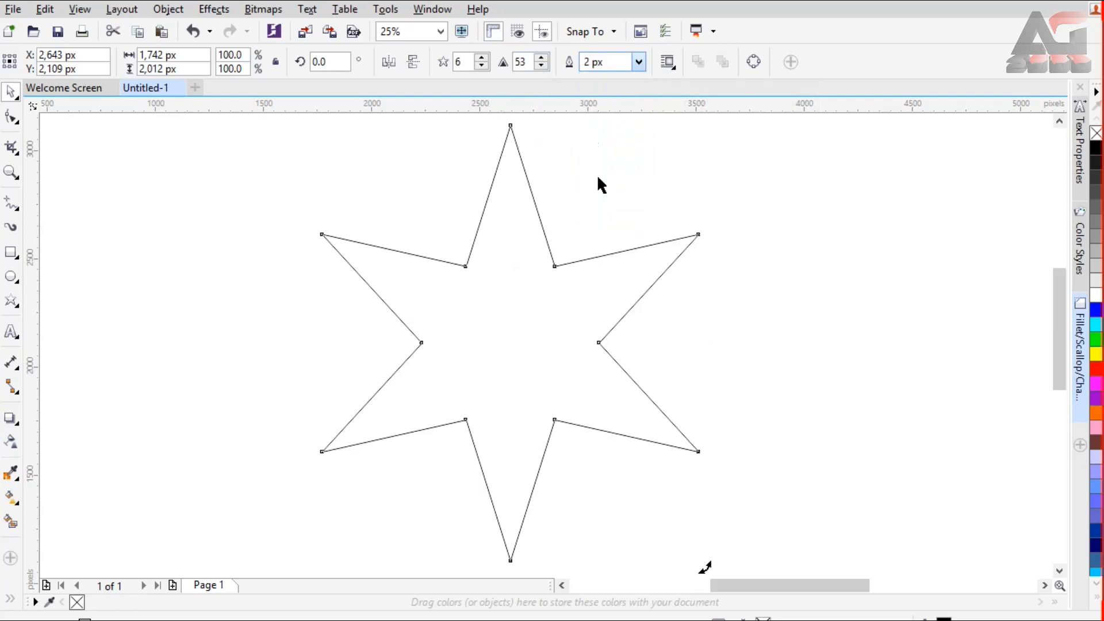
{"action": "left_click", "coordinate": [432, 10]}
{"action": "mouse_move", "coordinate": [526, 212]}
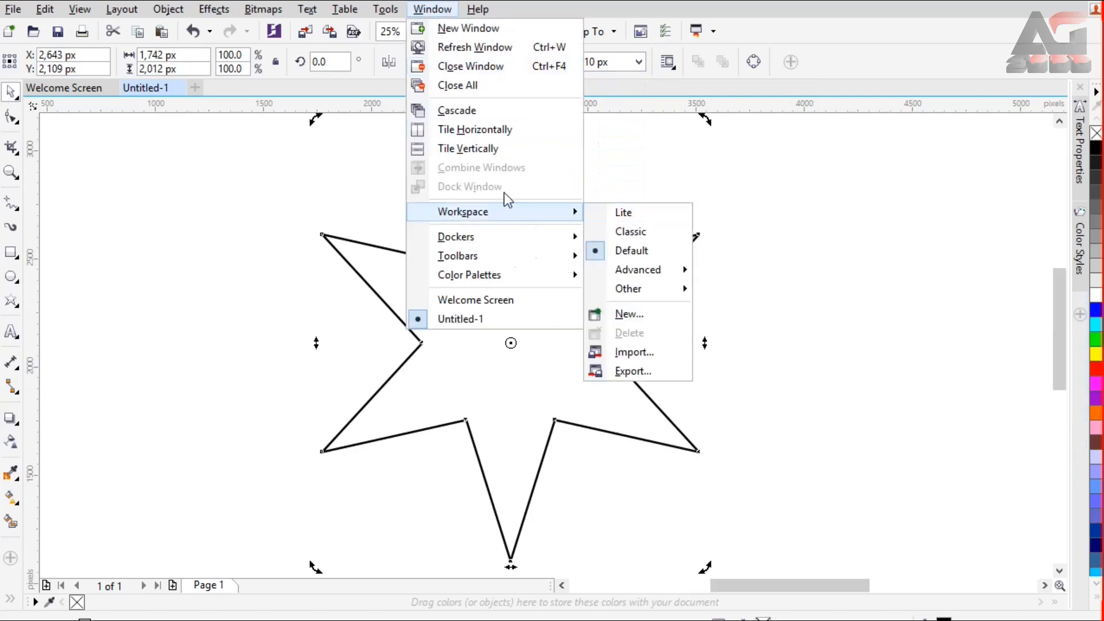
{"action": "mouse_move", "coordinate": [507, 242]}
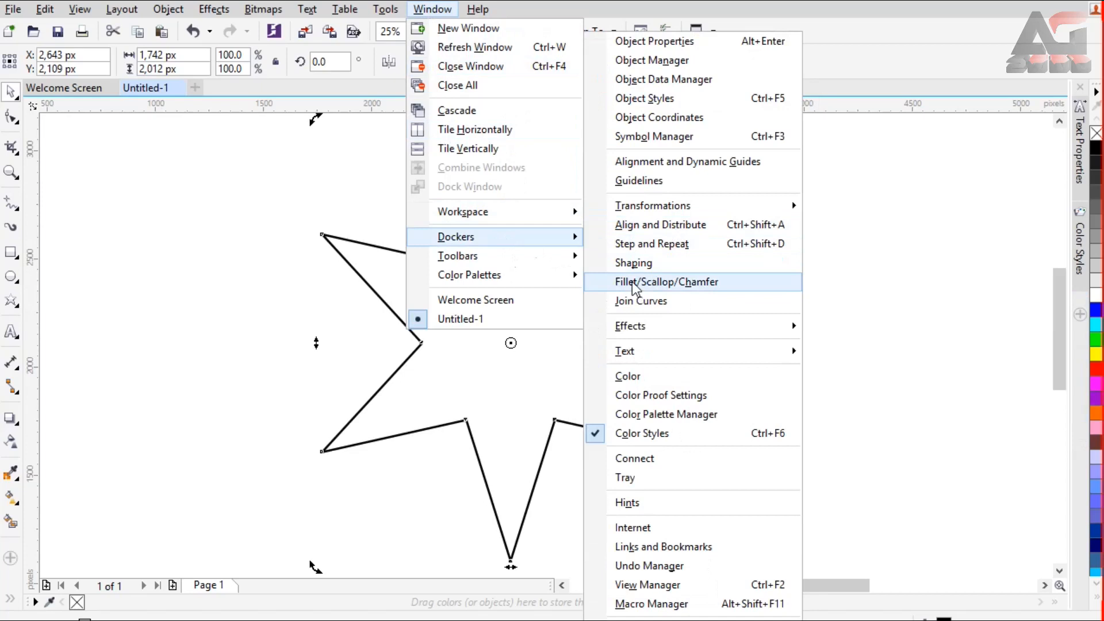
{"action": "left_click", "coordinate": [727, 279]}
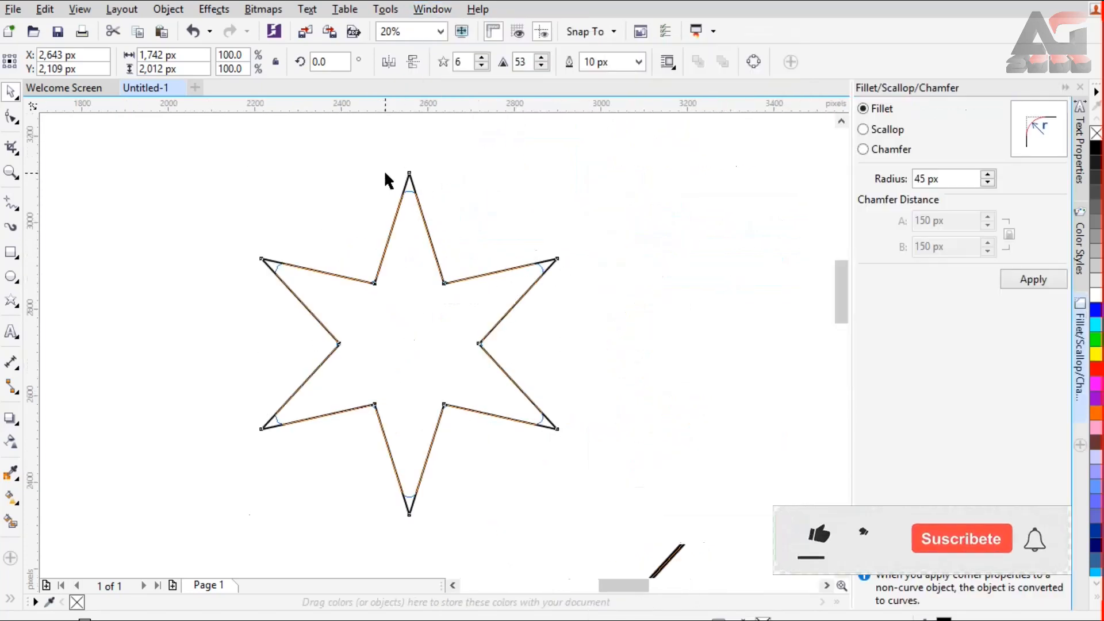
{"action": "scroll", "coordinate": [384, 170], "scroll_direction": "up", "scroll_amount": 2}
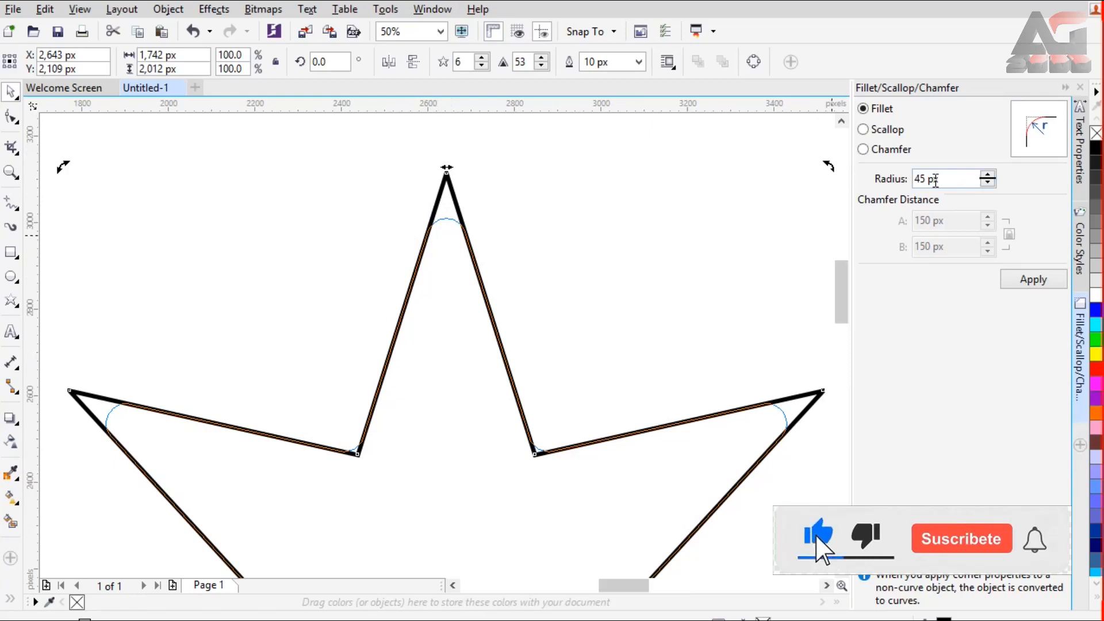
{"action": "left_click", "coordinate": [989, 179]}
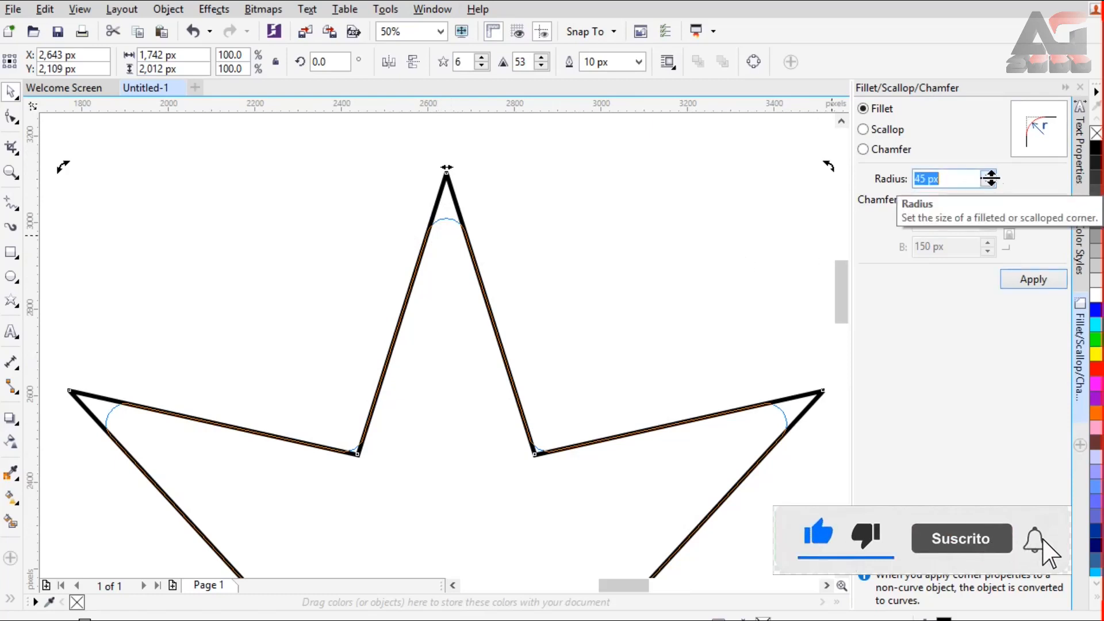
{"action": "left_click", "coordinate": [1021, 282]}
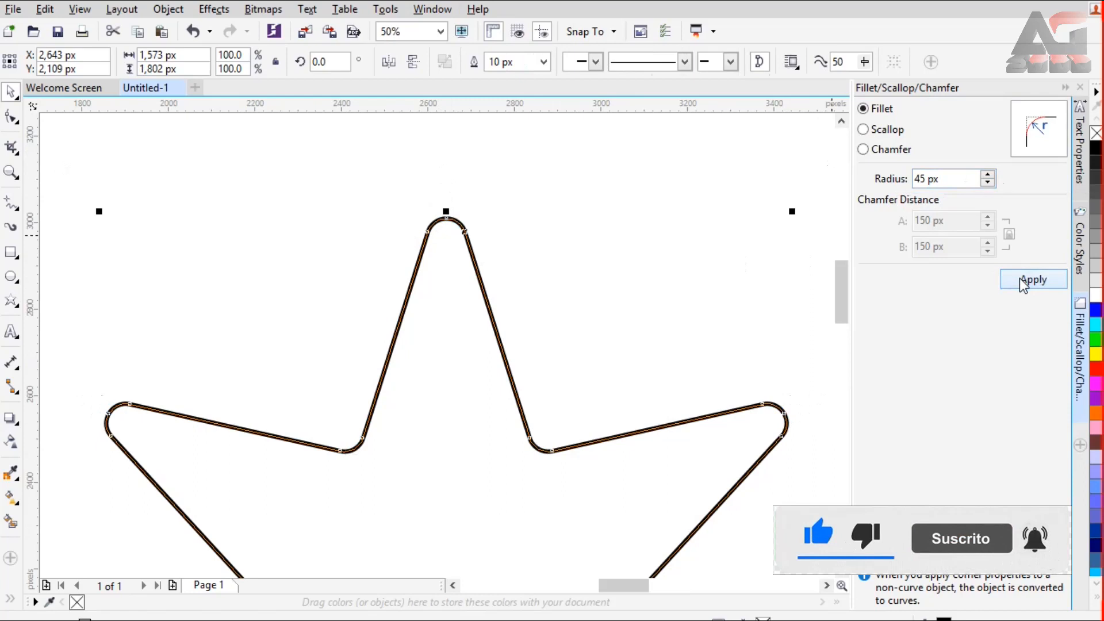
{"action": "left_click", "coordinate": [441, 32]}
{"action": "left_click", "coordinate": [391, 46]}
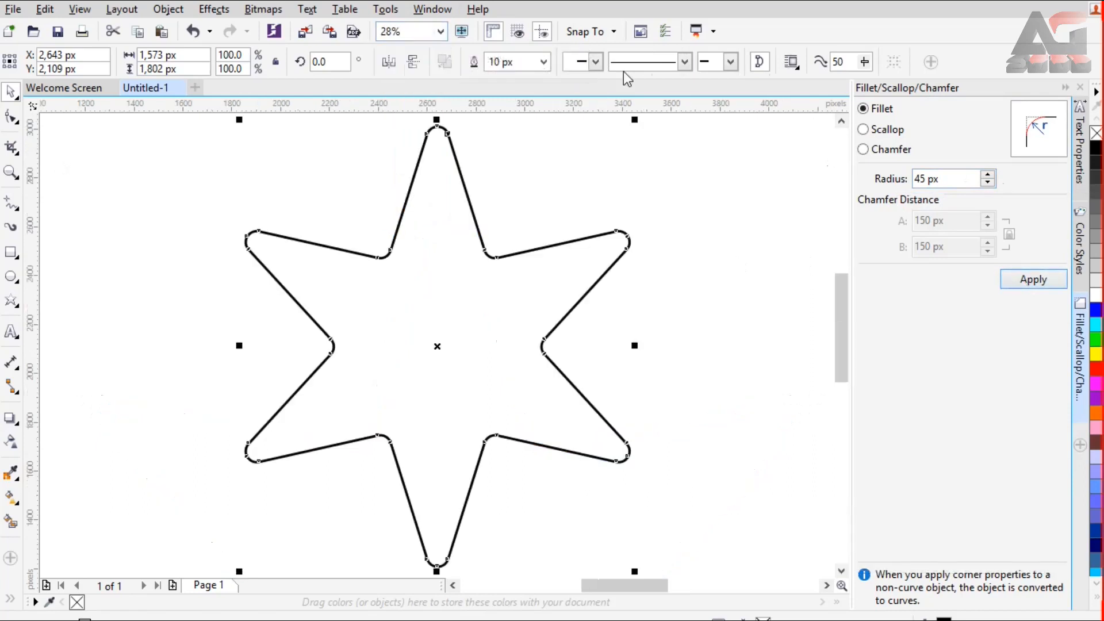
{"action": "left_click", "coordinate": [1064, 87]}
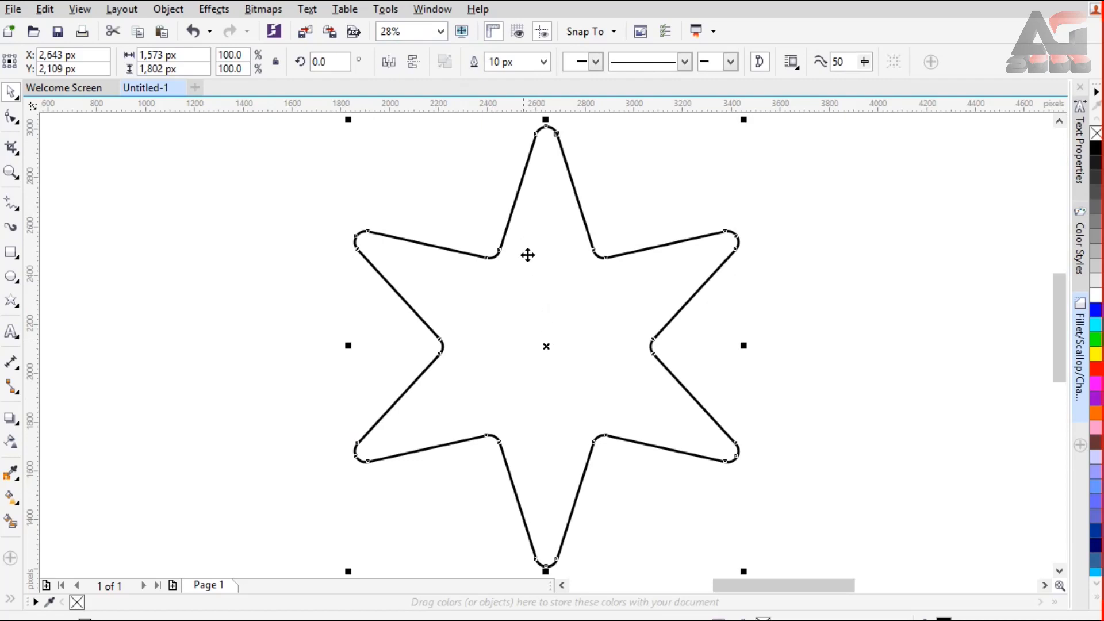
Step: Convert the rounded star's outline to an object and fill it red
{"action": "left_click", "coordinate": [911, 319]}
{"action": "left_click", "coordinate": [545, 315]}
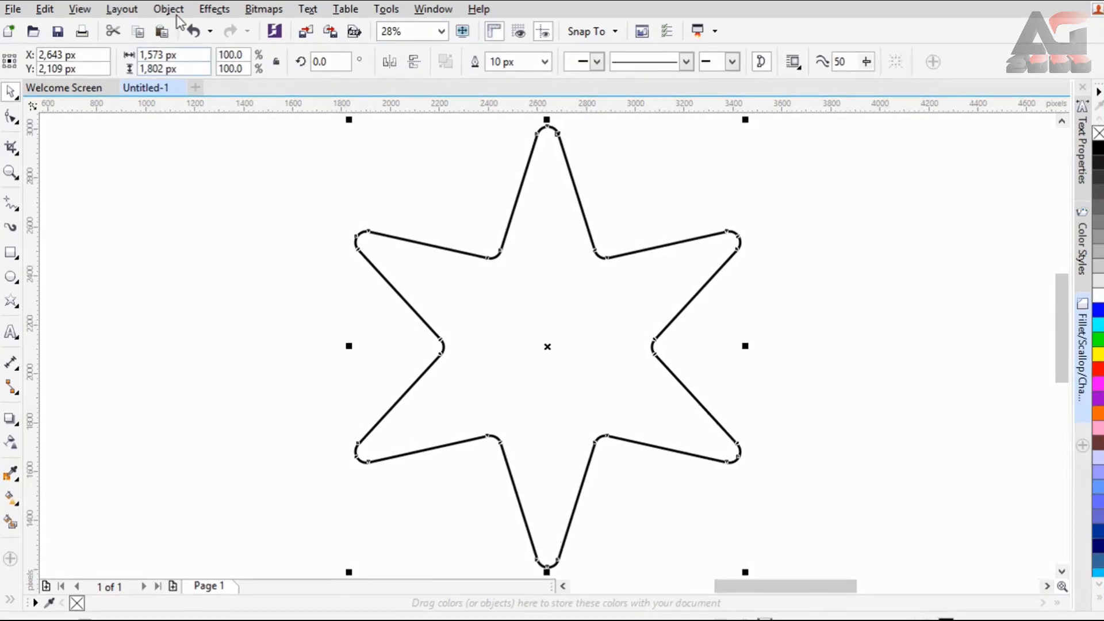
{"action": "left_click", "coordinate": [170, 9]}
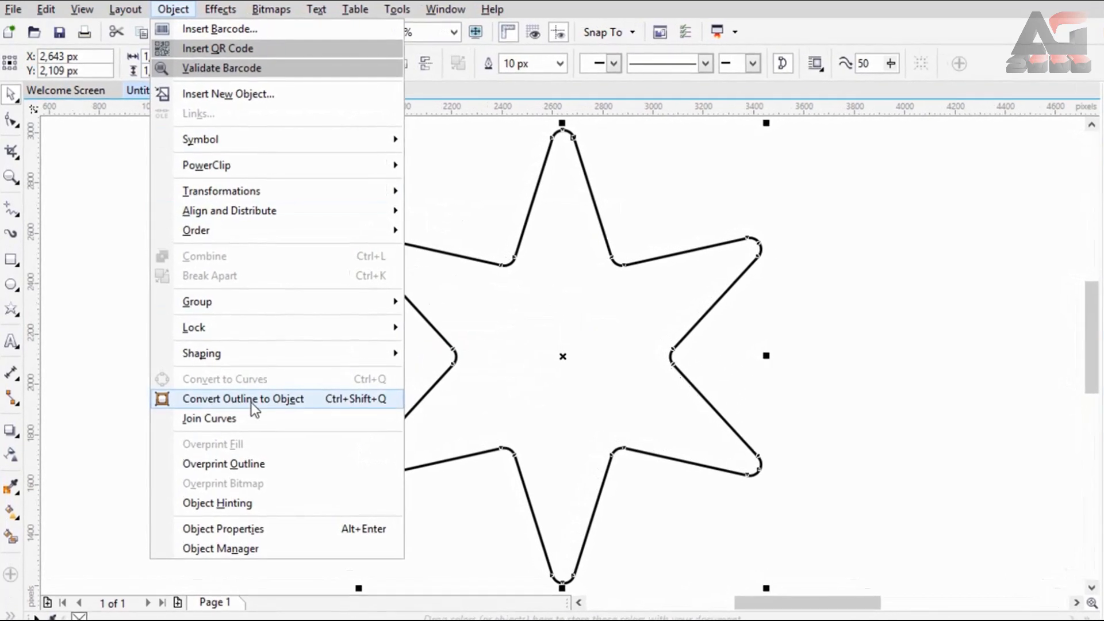
{"action": "left_click", "coordinate": [317, 399]}
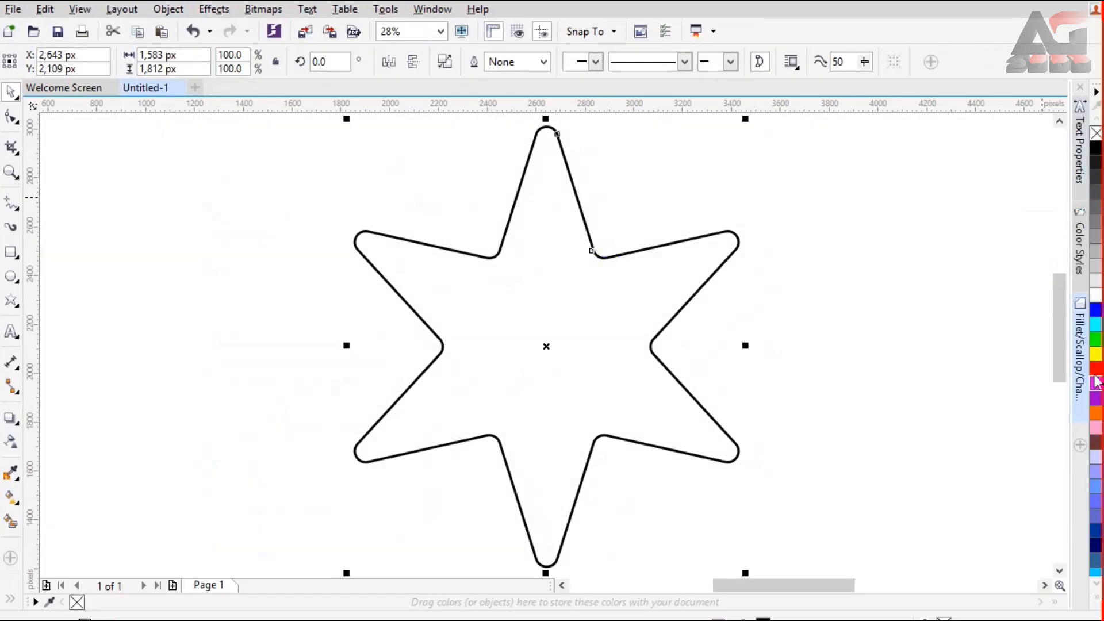
{"action": "left_click", "coordinate": [1095, 369]}
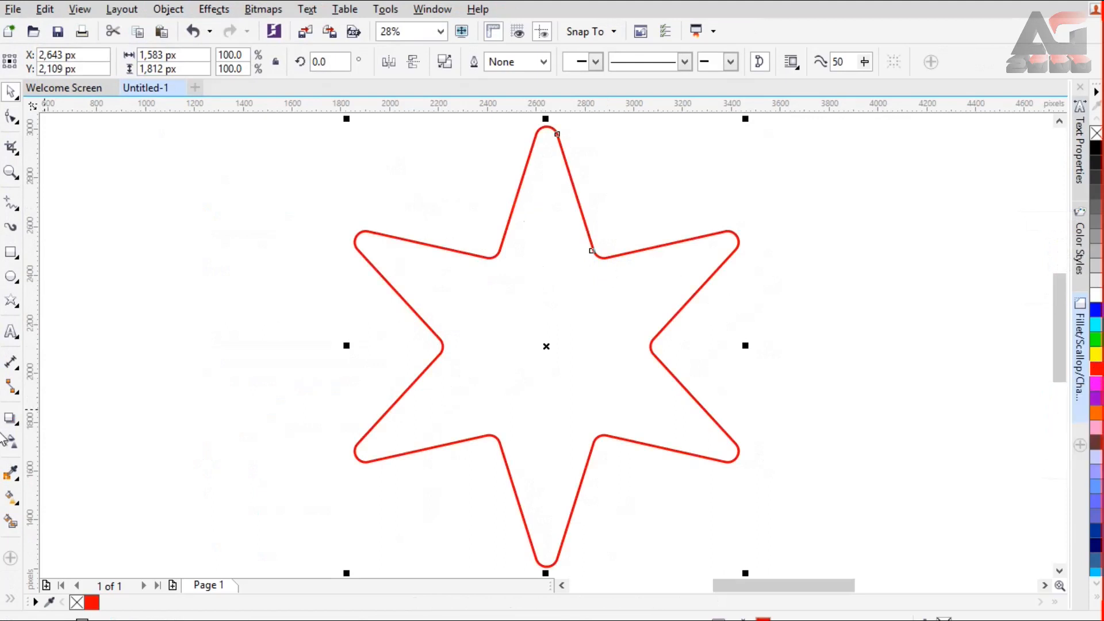
Step: Apply an elliptical fountain fill to the red star outline, with a black (#000000) centre colour at 100% transparency
{"action": "left_click", "coordinate": [11, 499]}
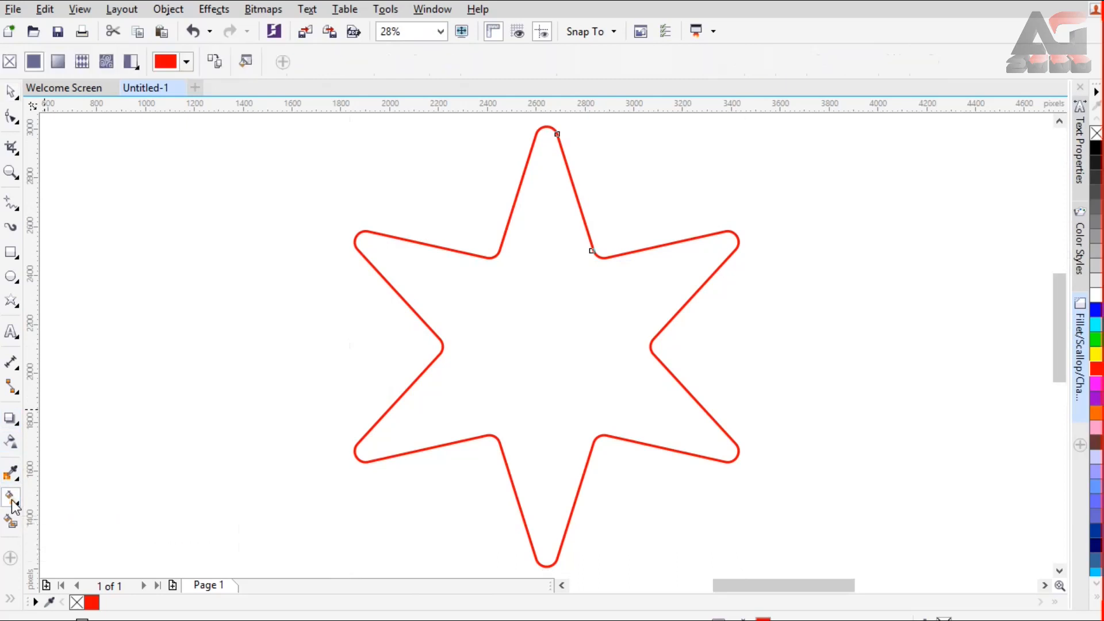
{"action": "left_click", "coordinate": [57, 62]}
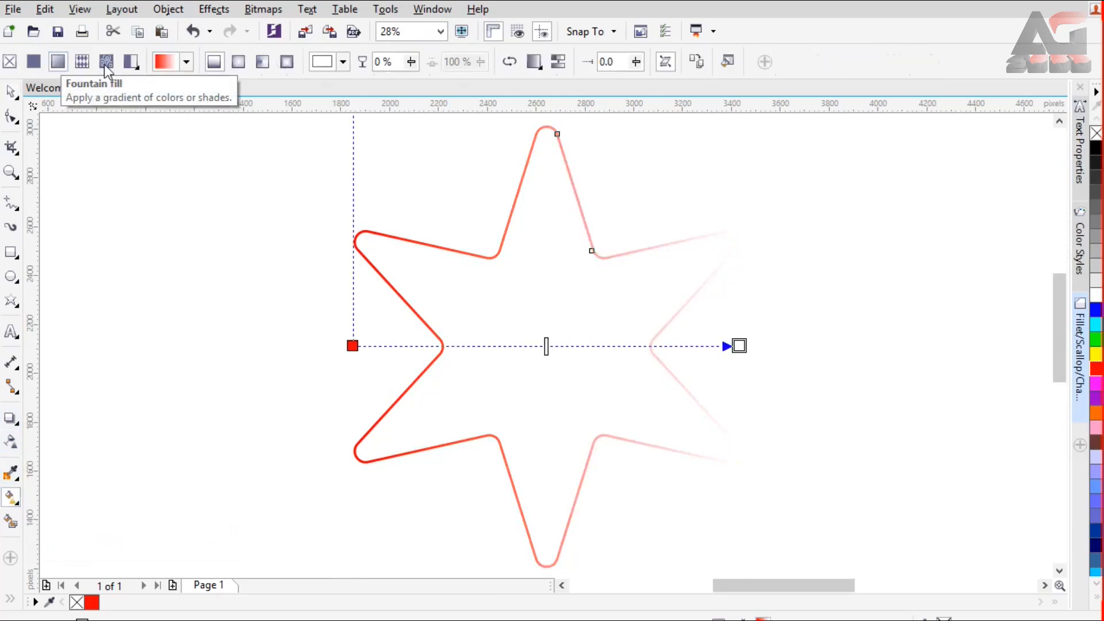
{"action": "left_click", "coordinate": [240, 66]}
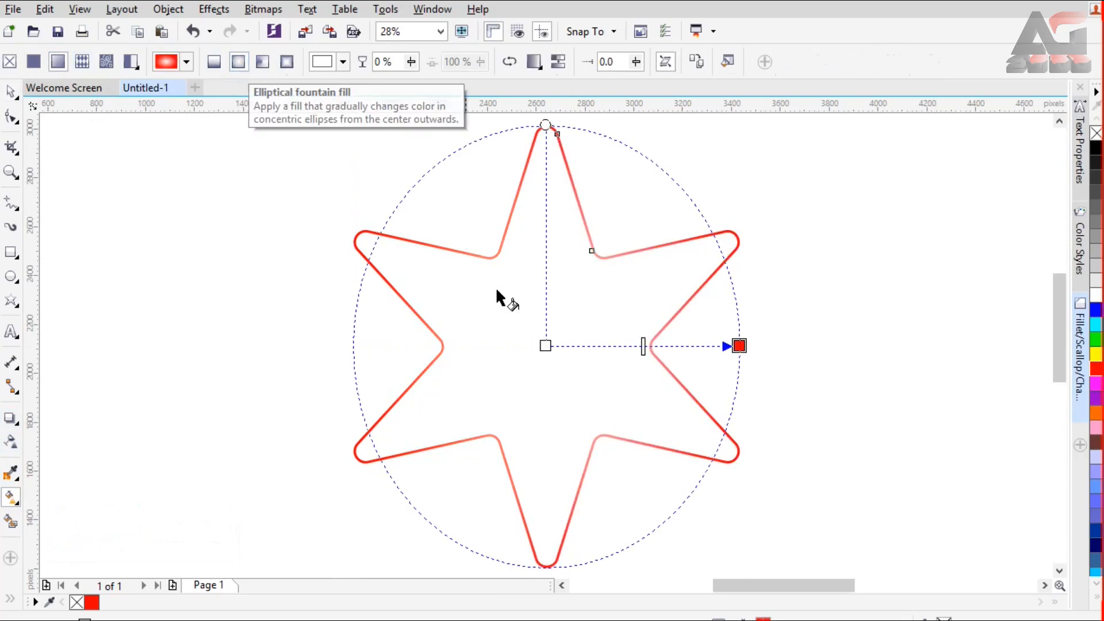
{"action": "left_click", "coordinate": [545, 345]}
{"action": "left_click", "coordinate": [513, 374]}
{"action": "left_click_drag", "start_coordinate": [485, 561], "coordinate": [493, 550]}
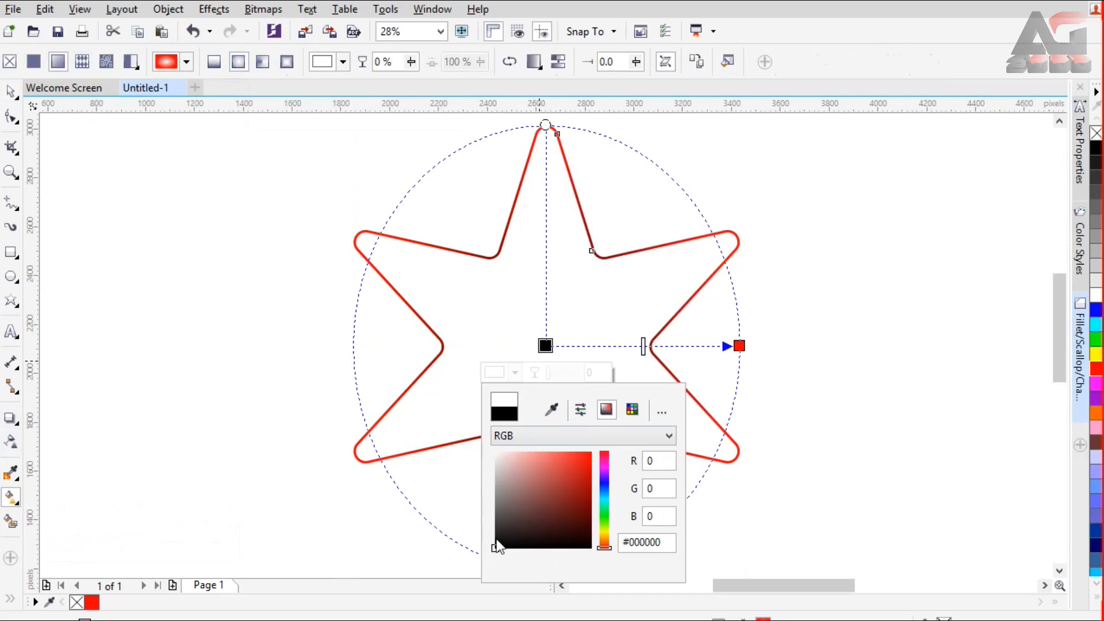
{"action": "left_click_drag", "start_coordinate": [547, 376], "coordinate": [588, 377]}
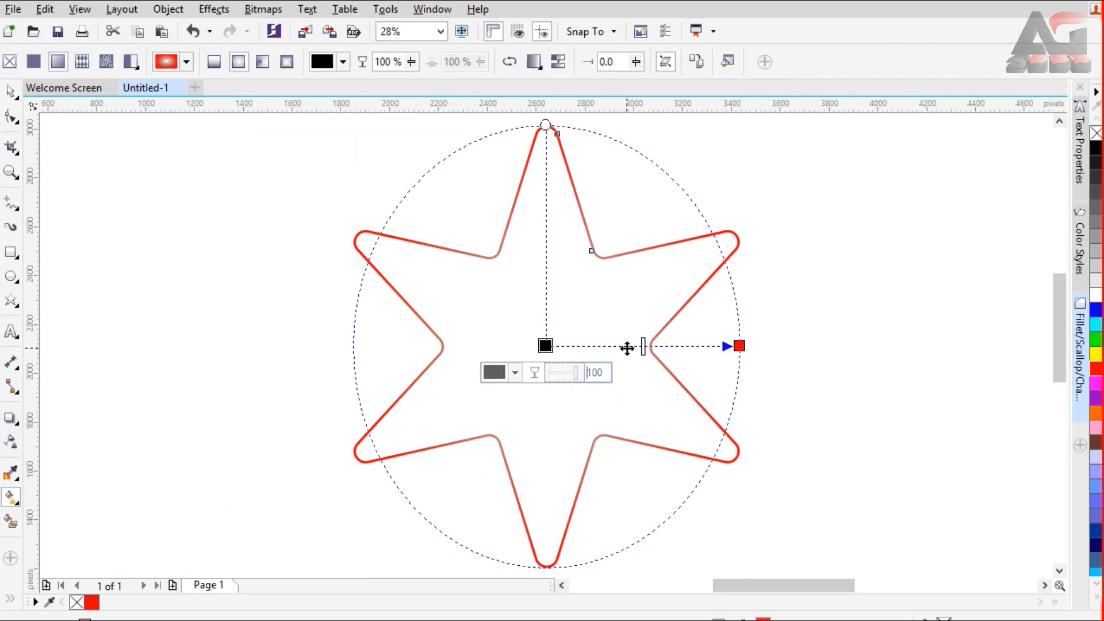
Step: Add an intermediate black (#000000) colour node with 100% transparency to the gradient and place it at about 46%
{"action": "double_click", "coordinate": [613, 347]}
{"action": "left_click", "coordinate": [584, 373]}
{"action": "left_click_drag", "start_coordinate": [581, 460], "coordinate": [548, 566]}
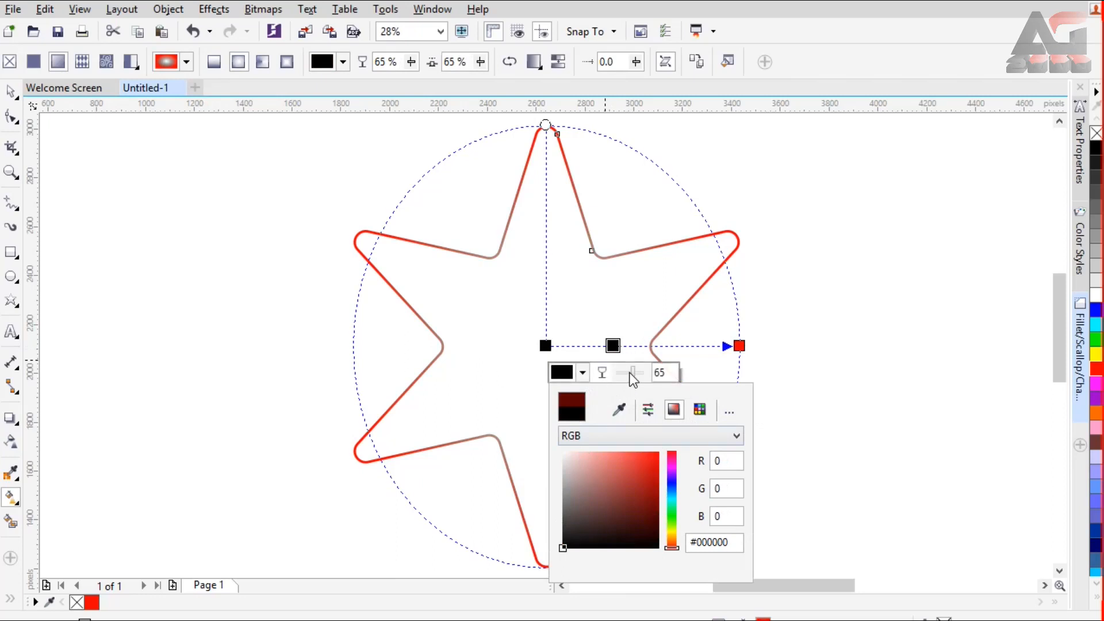
{"action": "left_click", "coordinate": [628, 373]}
{"action": "left_click_drag", "start_coordinate": [633, 374], "coordinate": [657, 374]}
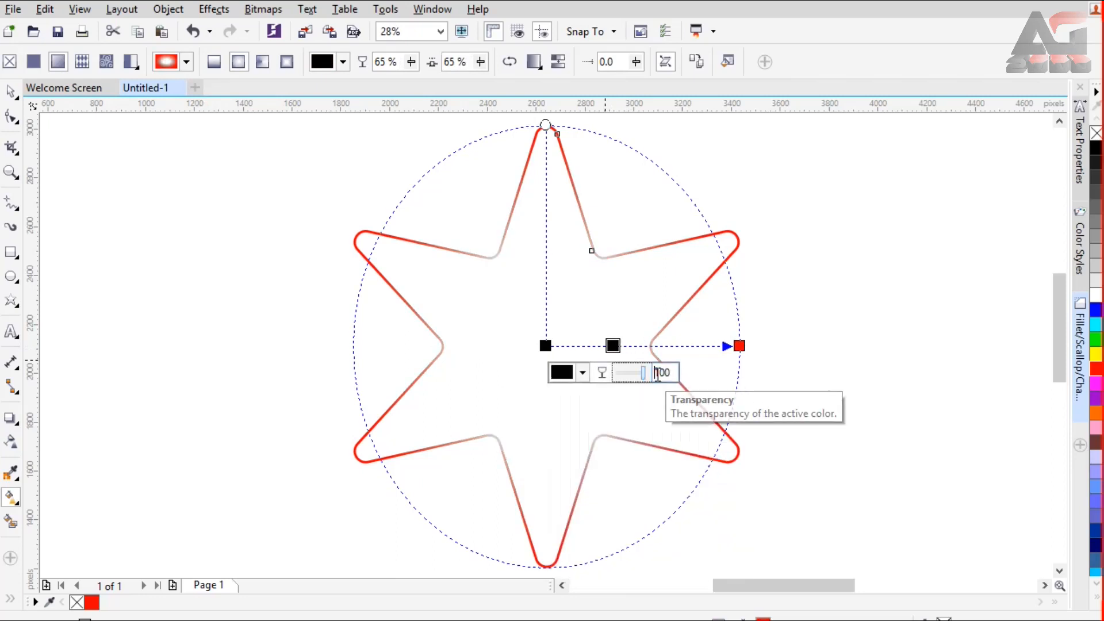
{"action": "left_click_drag", "start_coordinate": [613, 345], "coordinate": [628, 347]}
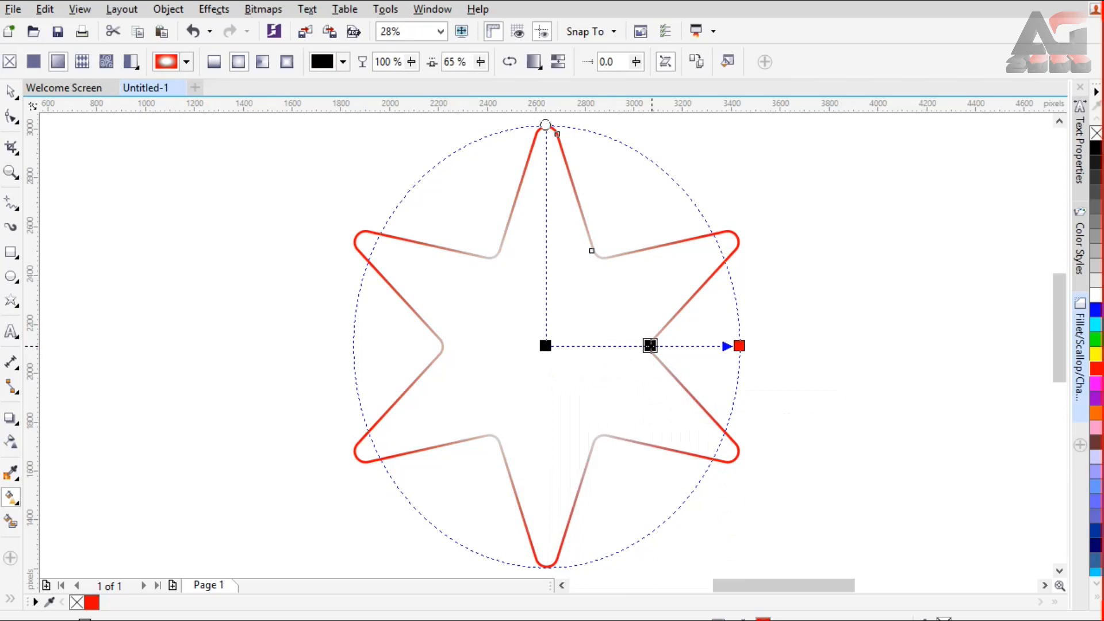
{"action": "left_click", "coordinate": [650, 346]}
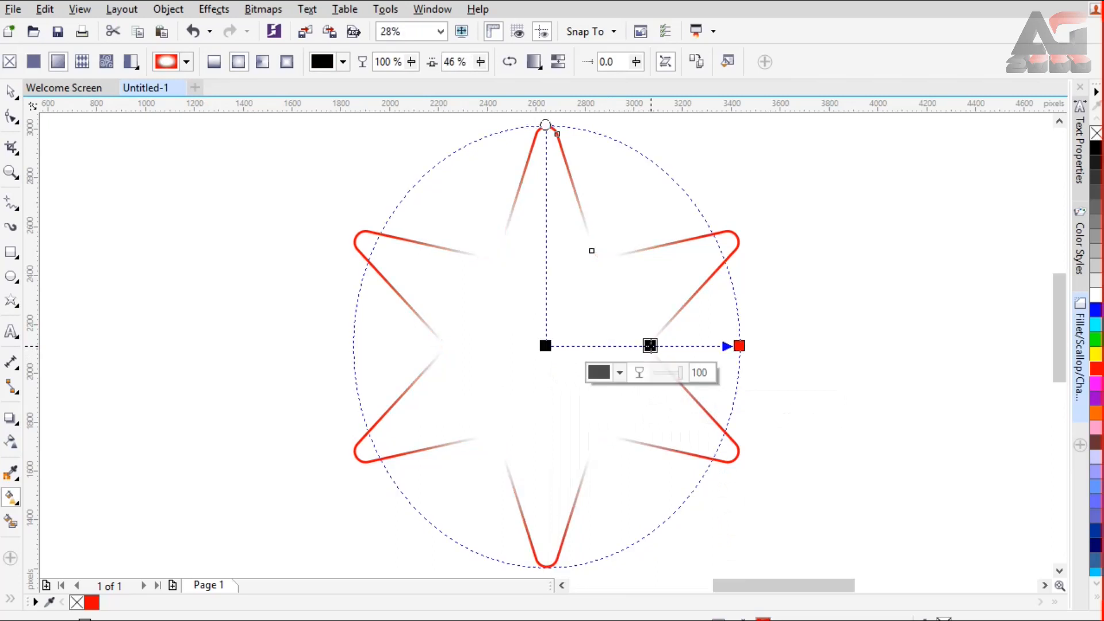
{"action": "left_click", "coordinate": [308, 174]}
Step: Create a page-sized rectangle behind the star and fill it black
{"action": "left_click", "coordinate": [440, 32]}
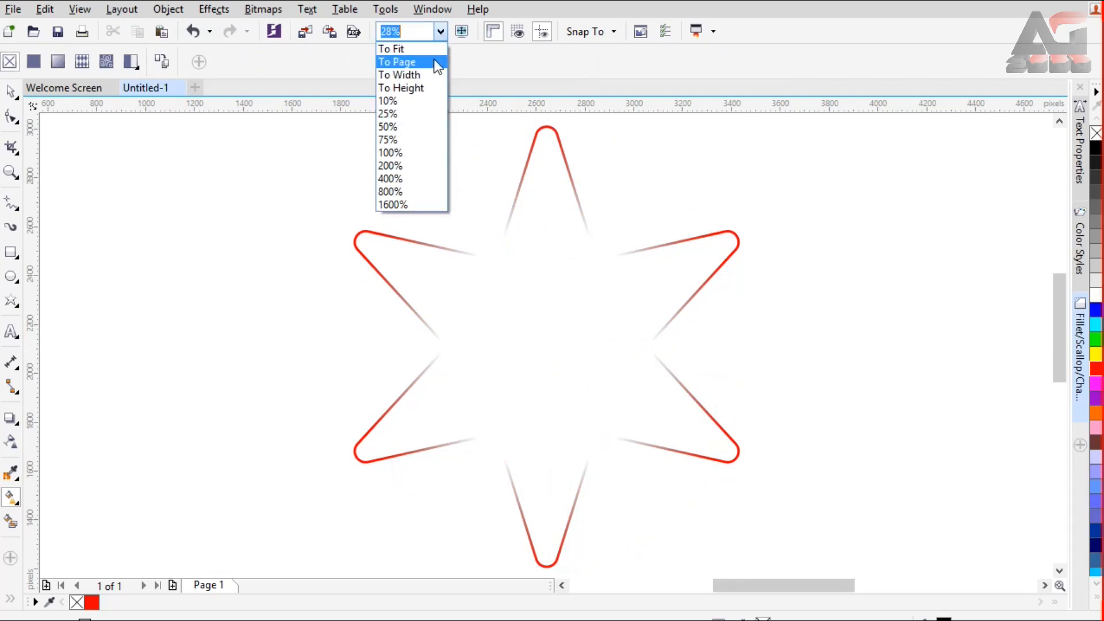
{"action": "left_click", "coordinate": [435, 66]}
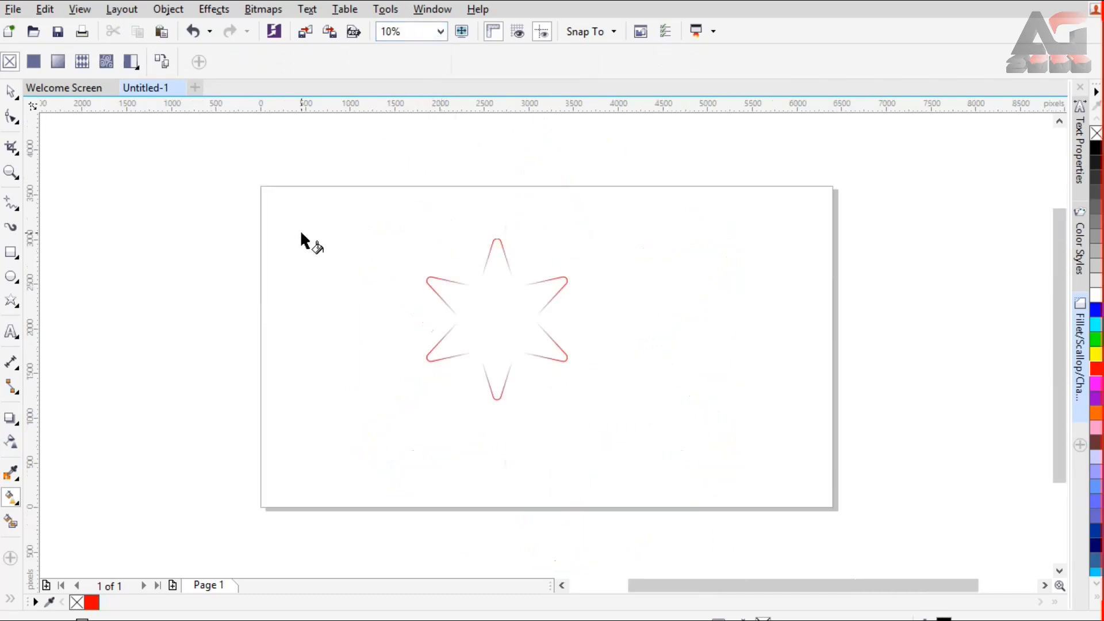
{"action": "double_click", "coordinate": [12, 253]}
{"action": "double_click", "coordinate": [12, 253]}
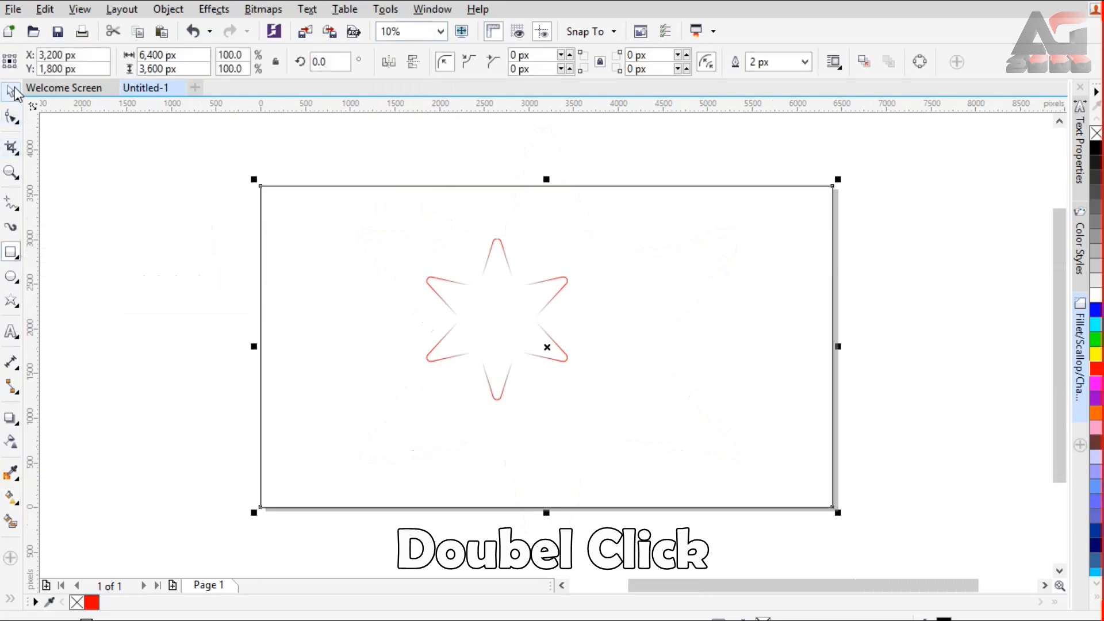
{"action": "left_click", "coordinate": [1096, 151]}
Step: Lock the black background rectangle
{"action": "left_click", "coordinate": [743, 238]}
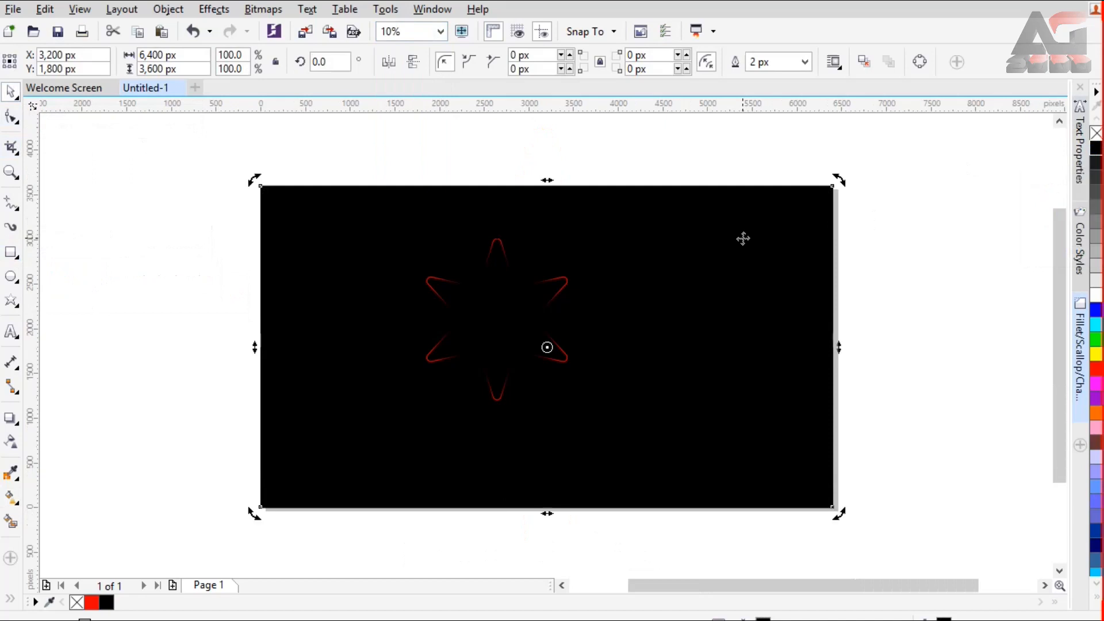
{"action": "left_click", "coordinate": [743, 238]}
{"action": "right_click", "coordinate": [744, 241]}
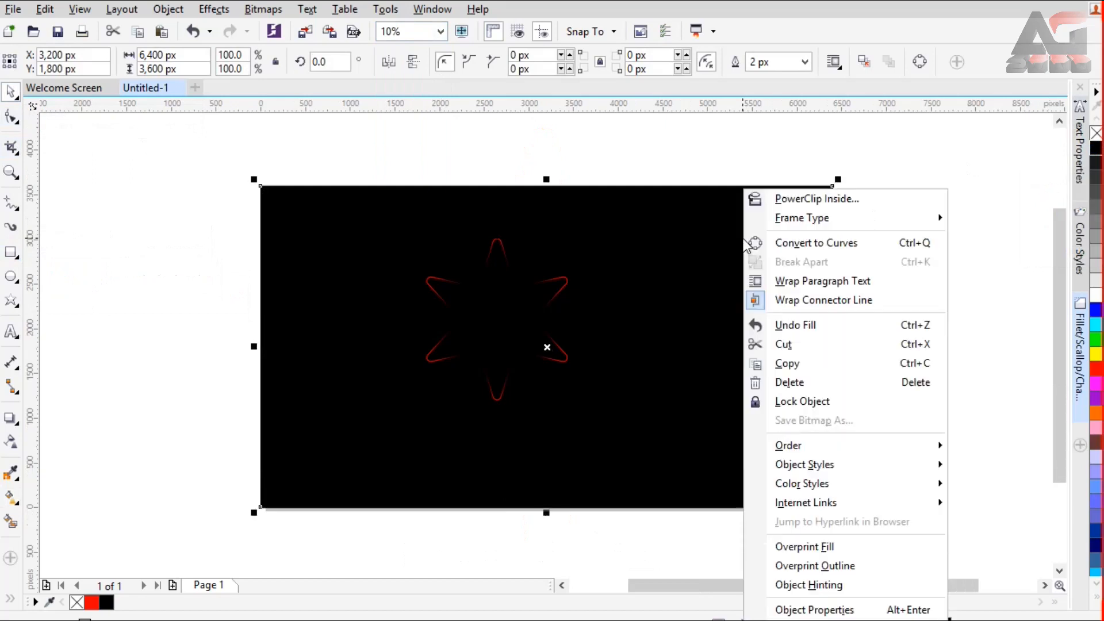
{"action": "left_click", "coordinate": [828, 403]}
Step: Enlarge the star to about 2,402 by 2,750 px and centre it on the page at 3,200, 1,800 px
{"action": "left_click", "coordinate": [566, 288]}
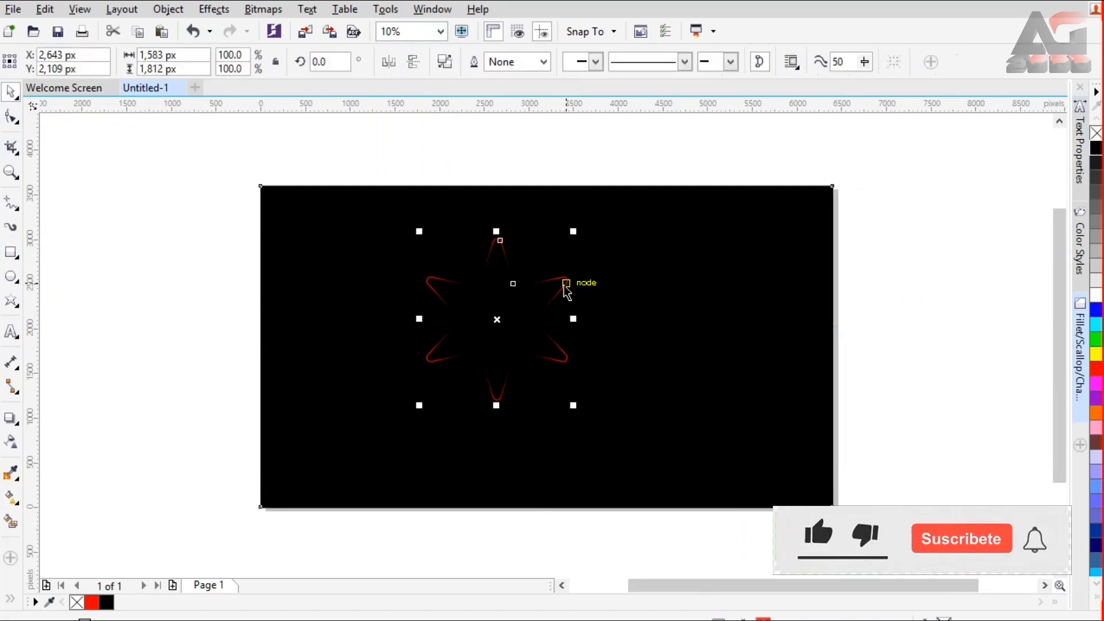
{"action": "left_click_drag", "start_coordinate": [573, 406], "coordinate": [646, 489]}
{"action": "mouse_move", "coordinate": [600, 303]}
{"action": "left_mouse_down"}
{"action": "mouse_move", "coordinate": [613, 306]}
{"action": "mouse_move", "coordinate": [614, 289]}
{"action": "left_mouse_up"}
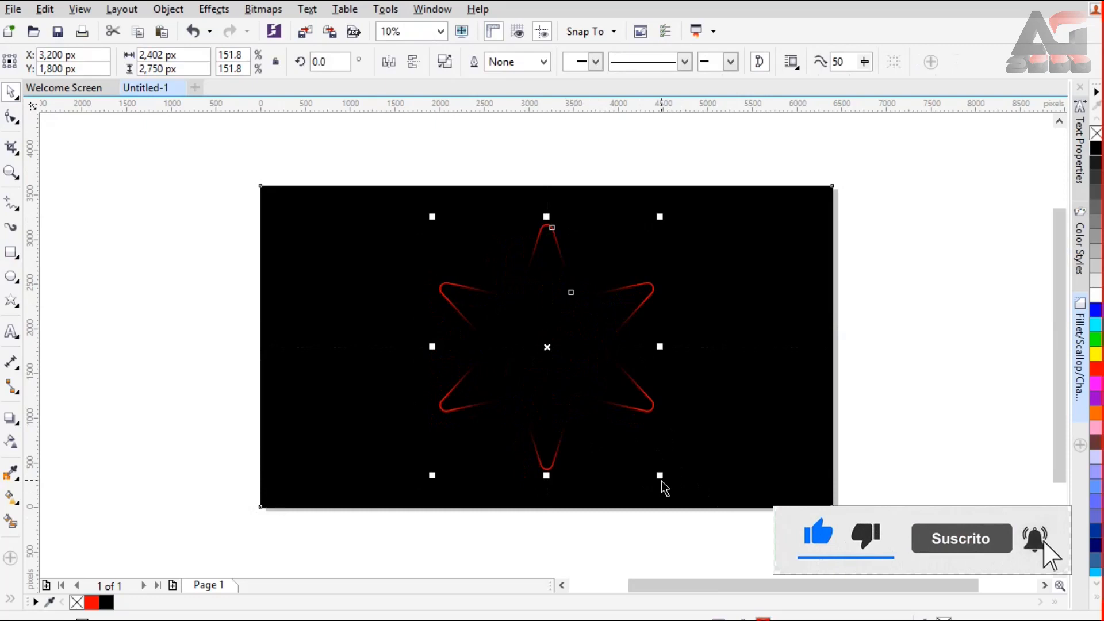
{"action": "left_click", "coordinate": [441, 32]}
{"action": "left_click", "coordinate": [432, 46]}
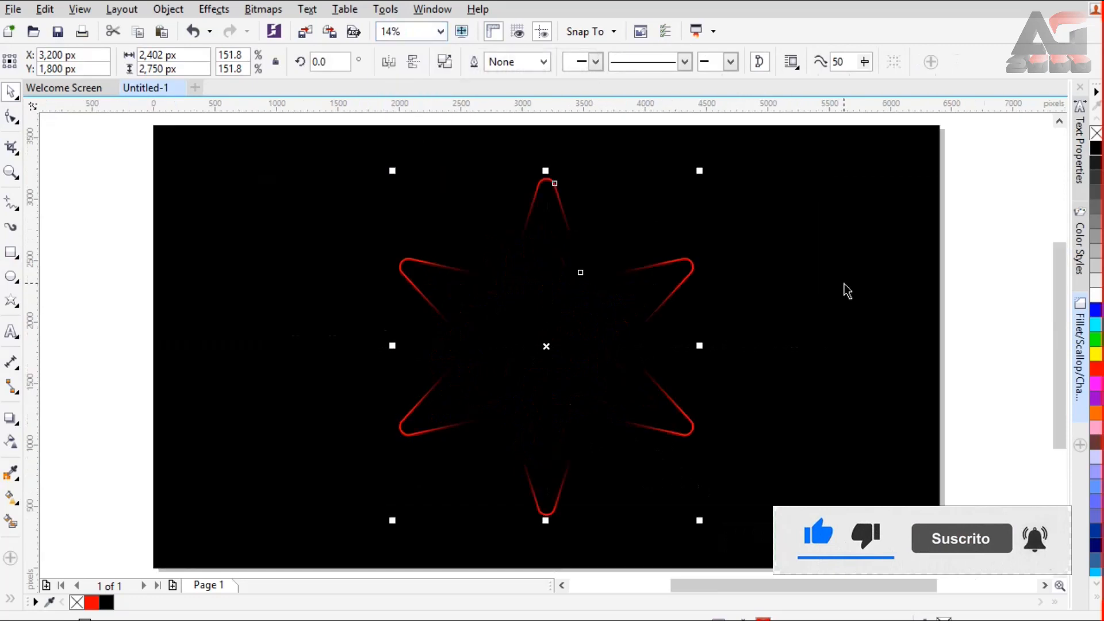
Step: Open the Rotate transformation settings for the red star outline
{"action": "left_click", "coordinate": [628, 271]}
{"action": "left_click", "coordinate": [628, 272]}
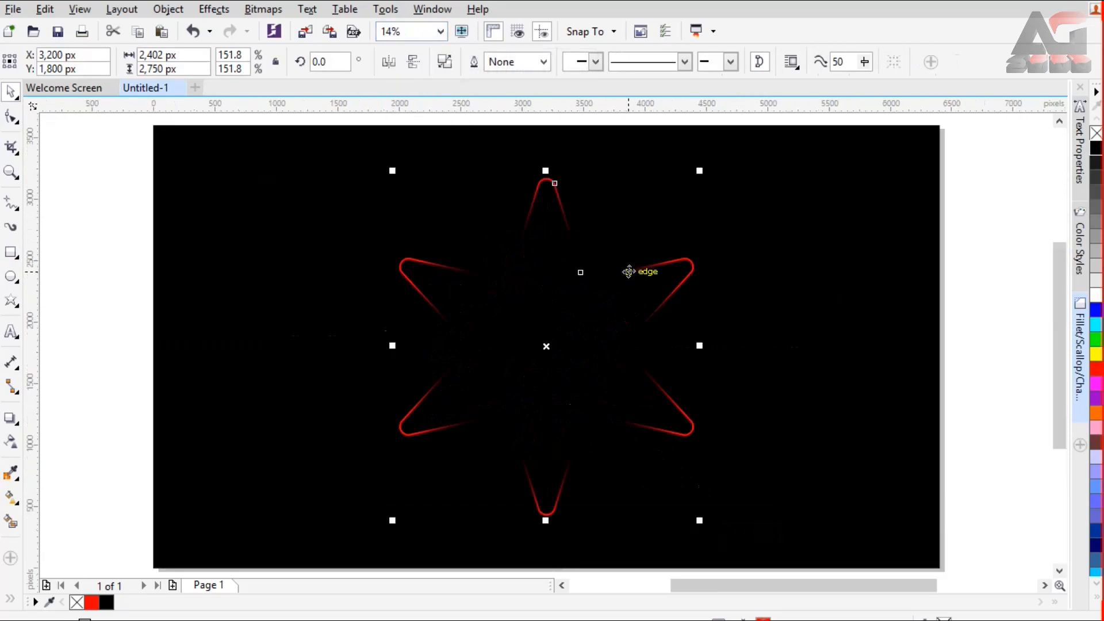
{"action": "left_click", "coordinate": [432, 10]}
{"action": "mouse_move", "coordinate": [534, 239]}
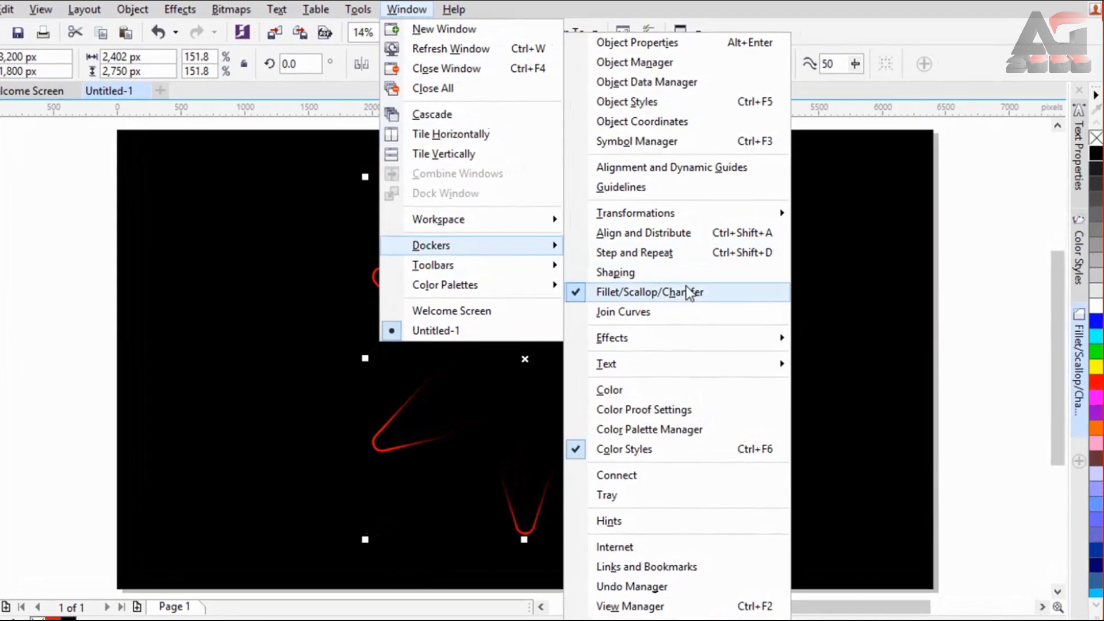
{"action": "mouse_move", "coordinate": [687, 219]}
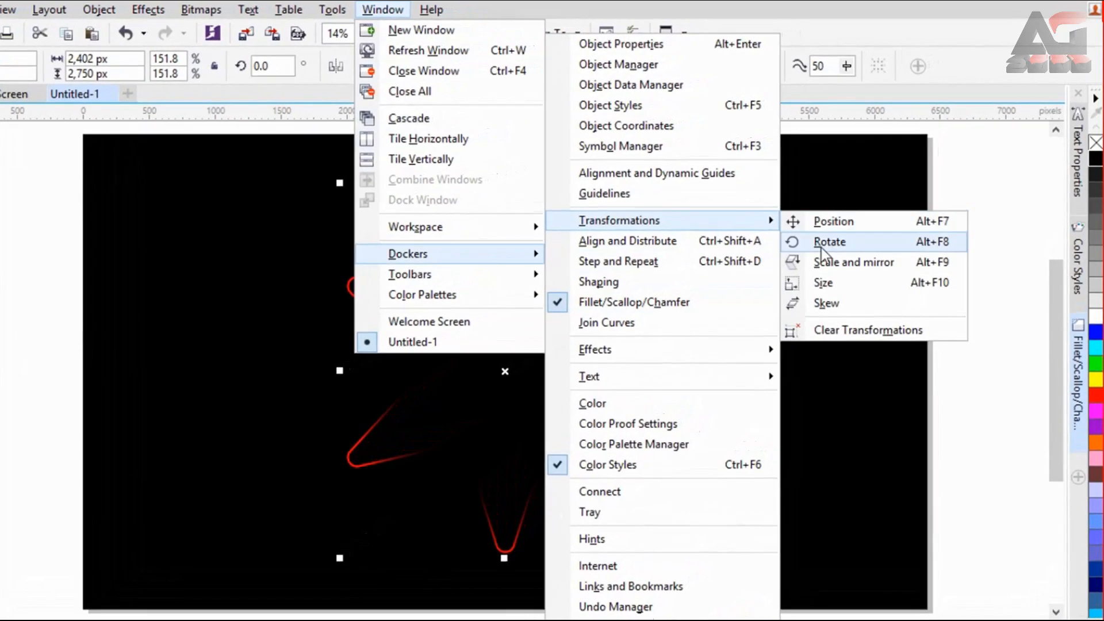
{"action": "left_click", "coordinate": [855, 249]}
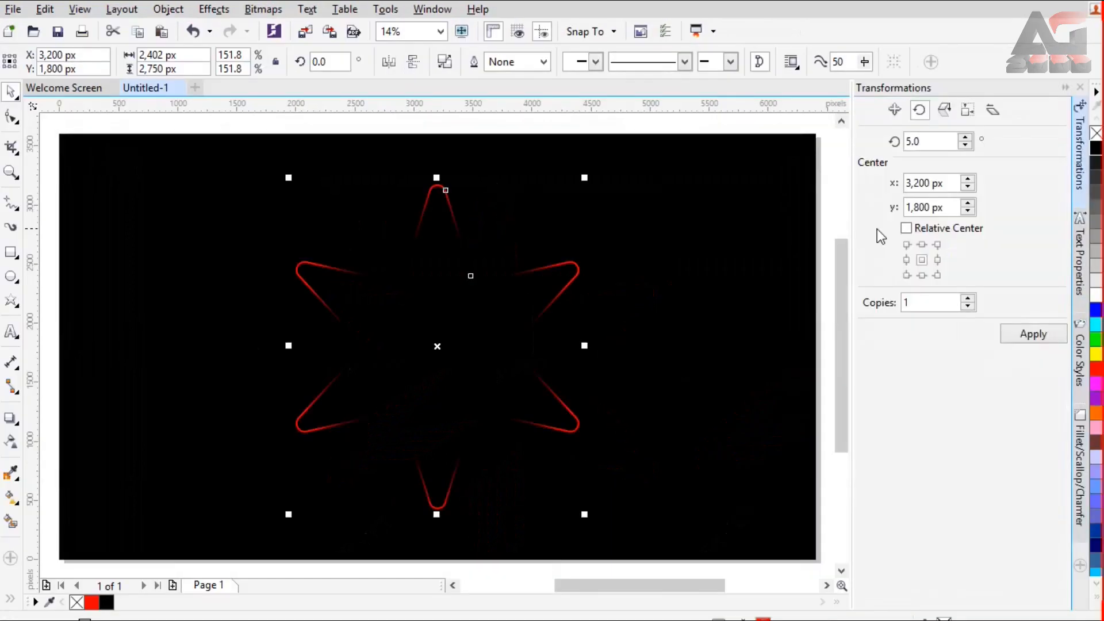
Step: Create successive rotated copies of the star about its centre in 5° increments, one copy each time, up to 35°
{"action": "double_click", "coordinate": [925, 140]}
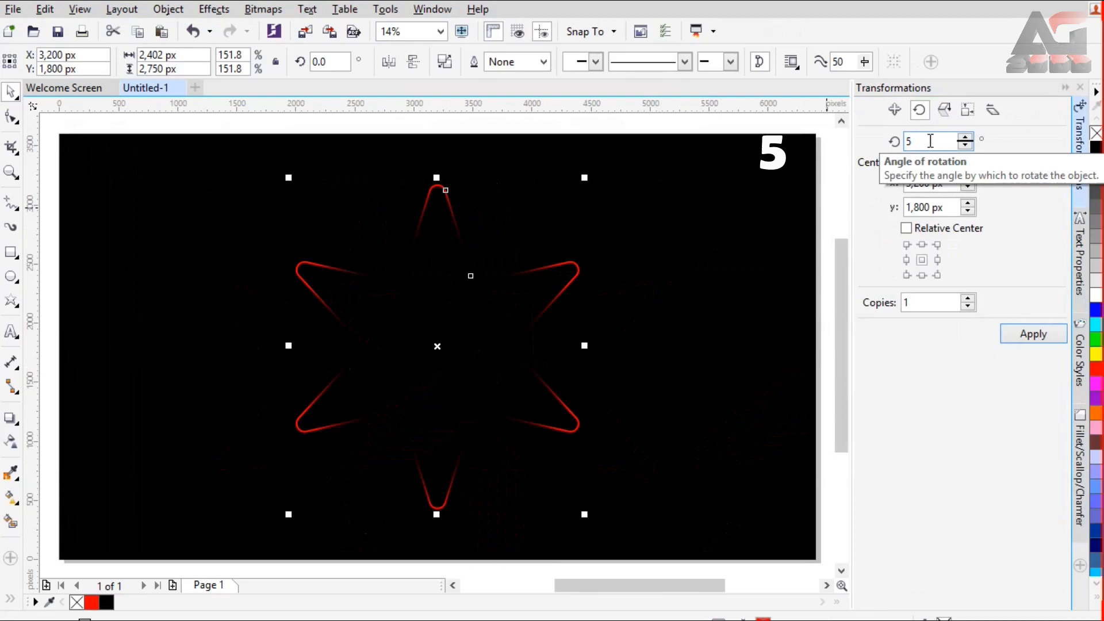
{"action": "left_click", "coordinate": [1017, 340]}
{"action": "left_click", "coordinate": [1014, 333]}
{"action": "left_click", "coordinate": [1014, 333]}
{"action": "left_click", "coordinate": [1014, 333]}
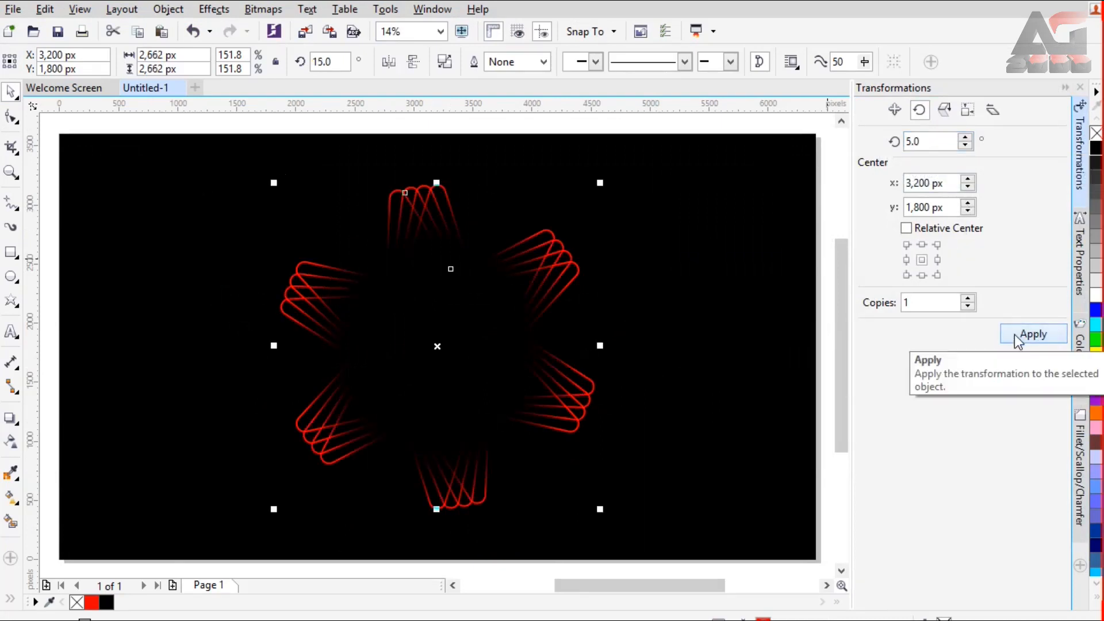
{"action": "left_click", "coordinate": [1014, 334]}
{"action": "left_click", "coordinate": [1014, 334]}
{"action": "left_click", "coordinate": [1014, 334]}
{"action": "left_click", "coordinate": [1019, 335]}
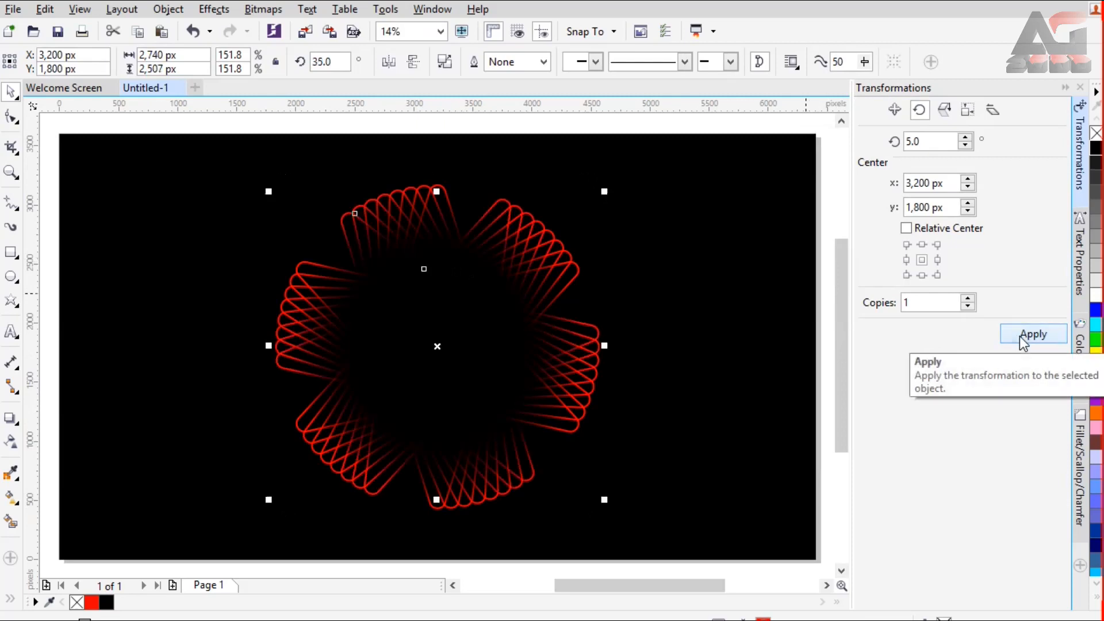
Step: Group all the rotated star outlines into one object and collapse the transformation settings
{"action": "left_click", "coordinate": [336, 164]}
{"action": "left_click_drag", "start_coordinate": [643, 444], "coordinate": [648, 545]}
{"action": "right_click", "coordinate": [526, 273]}
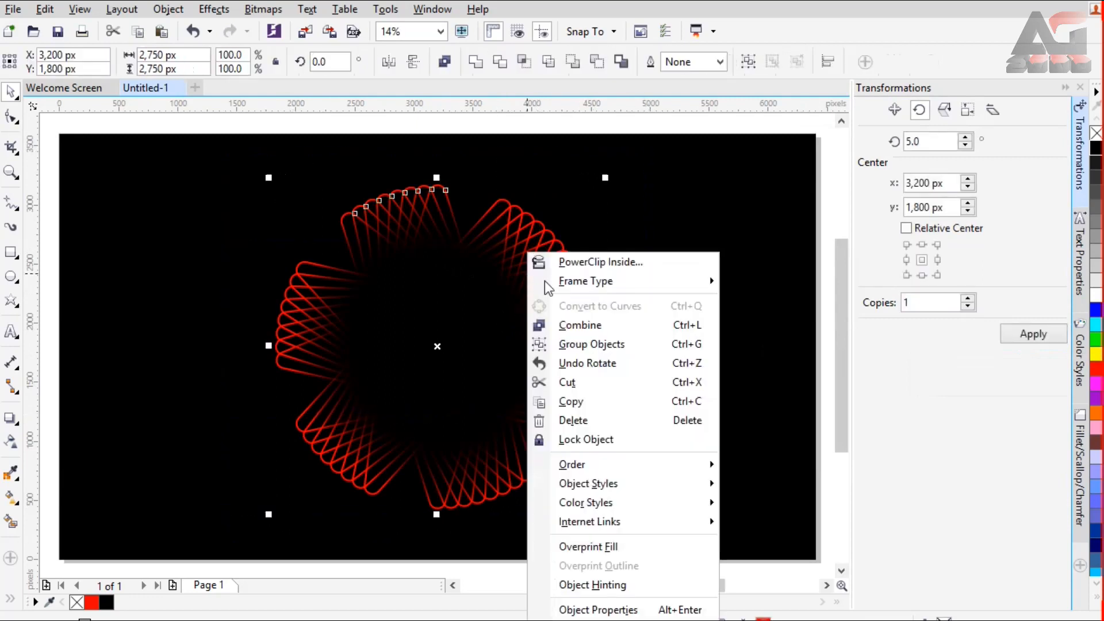
{"action": "left_click", "coordinate": [575, 346]}
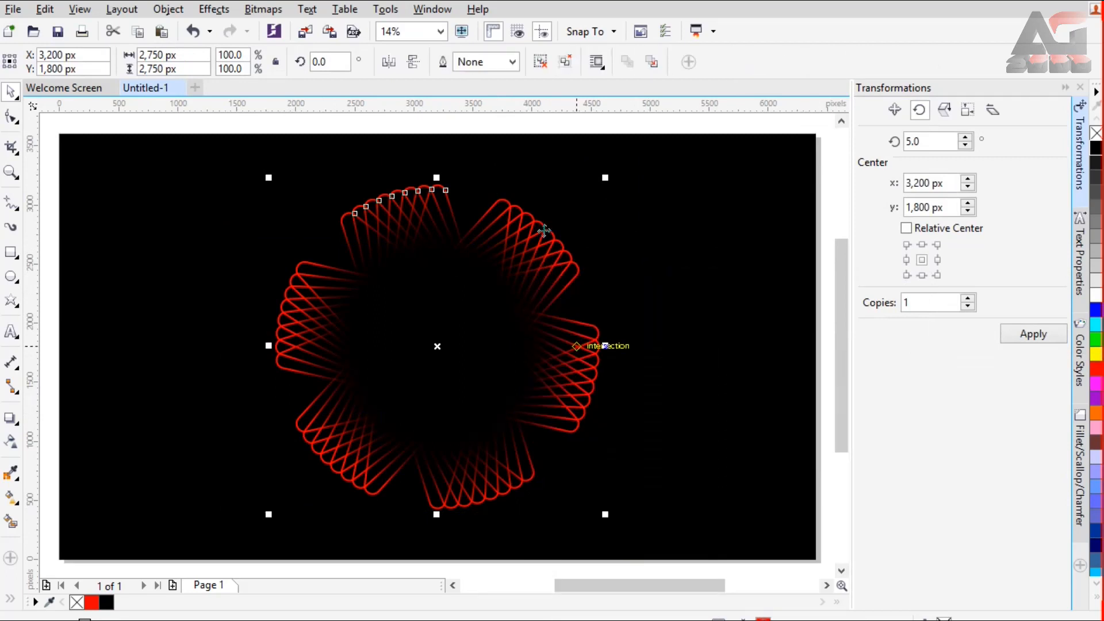
{"action": "left_click", "coordinate": [1063, 89]}
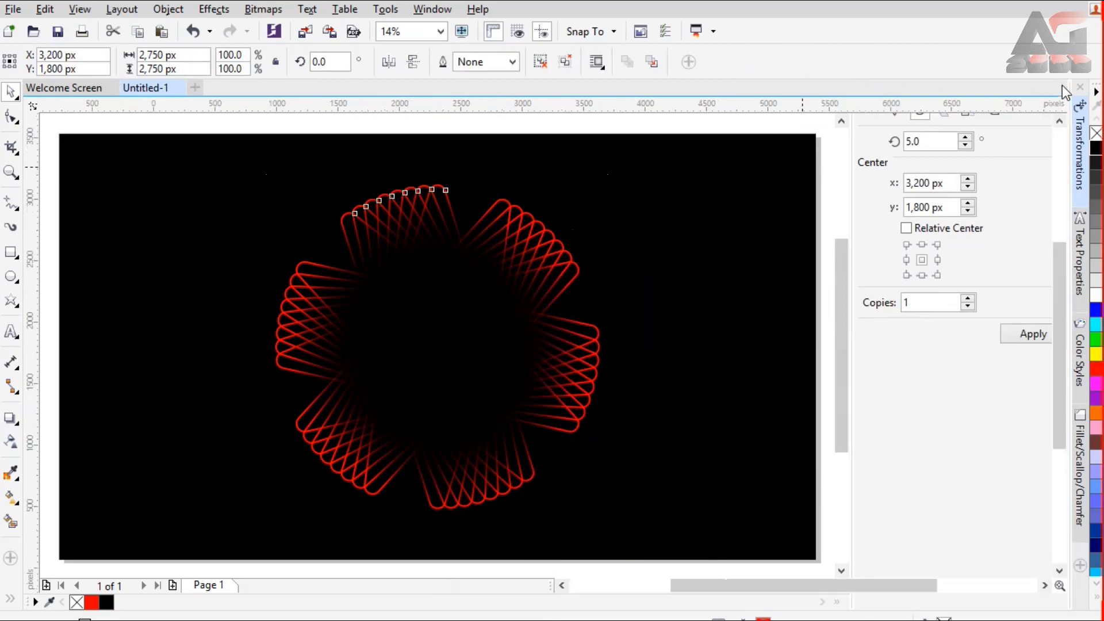
Step: Duplicate the flower group in place, shrink the copy about its centre to about 1,616 px and rotate it to about 27°
{"action": "left_click", "coordinate": [624, 250]}
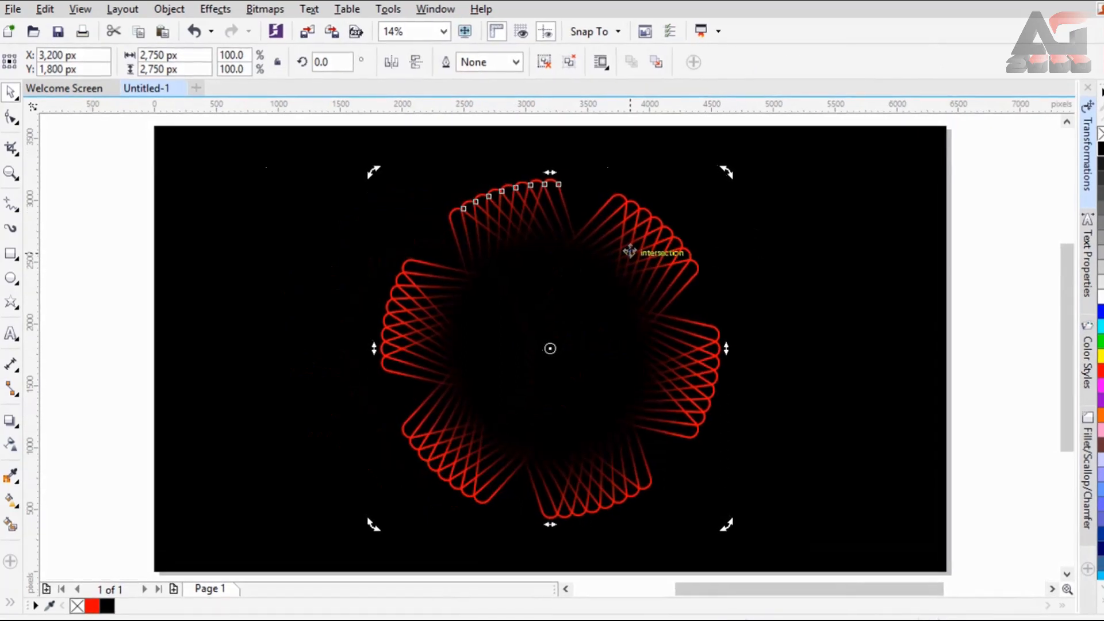
{"action": "left_click", "coordinate": [137, 32]}
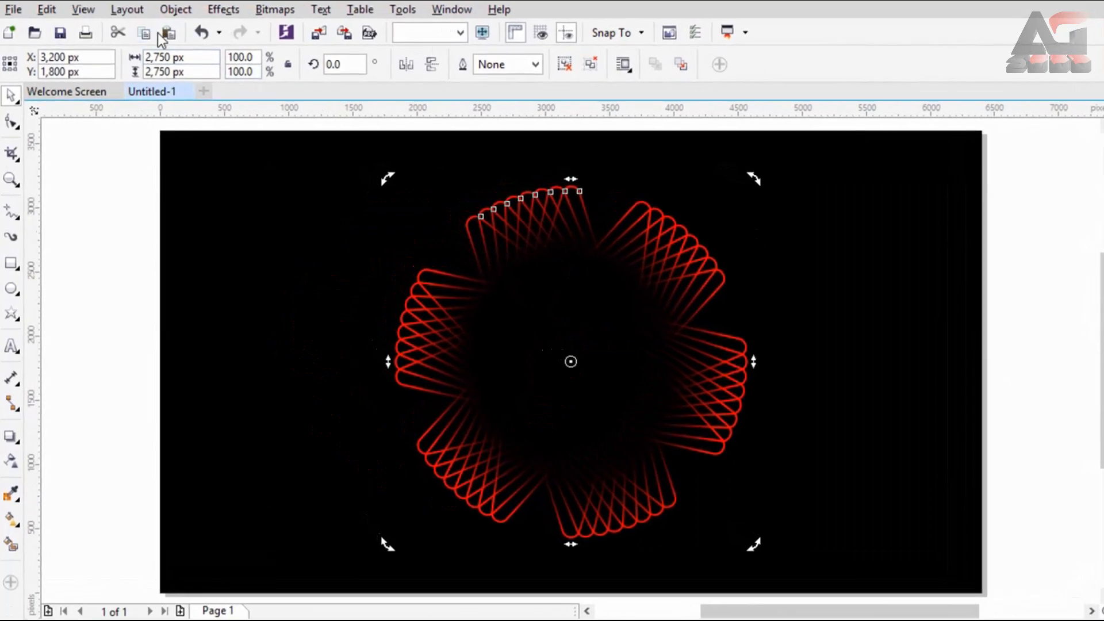
{"action": "left_click", "coordinate": [166, 33]}
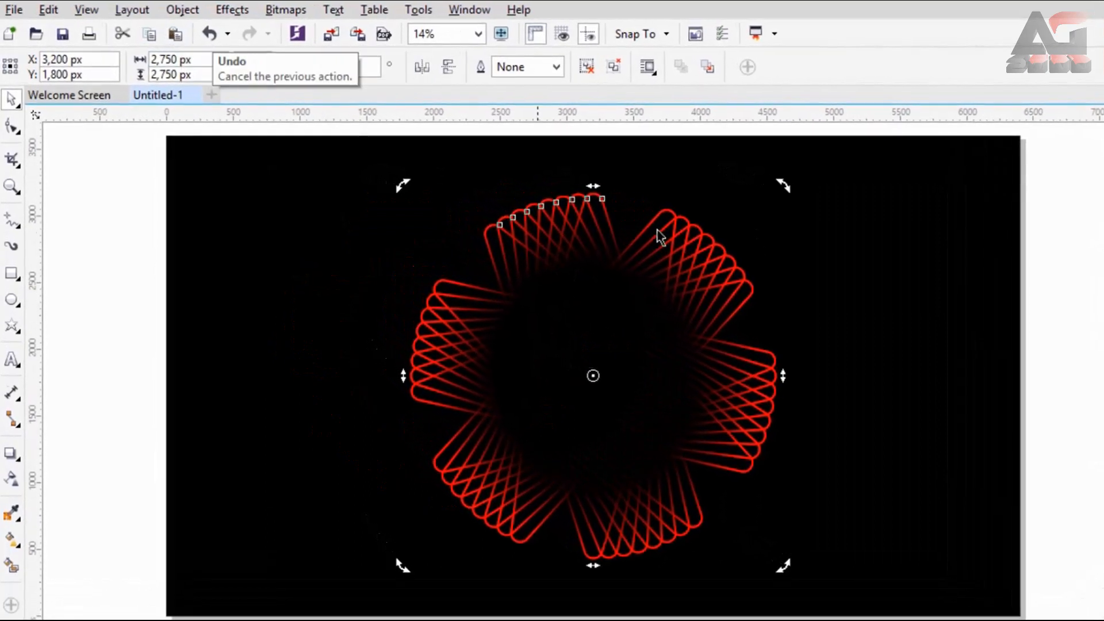
{"action": "left_click", "coordinate": [687, 306]}
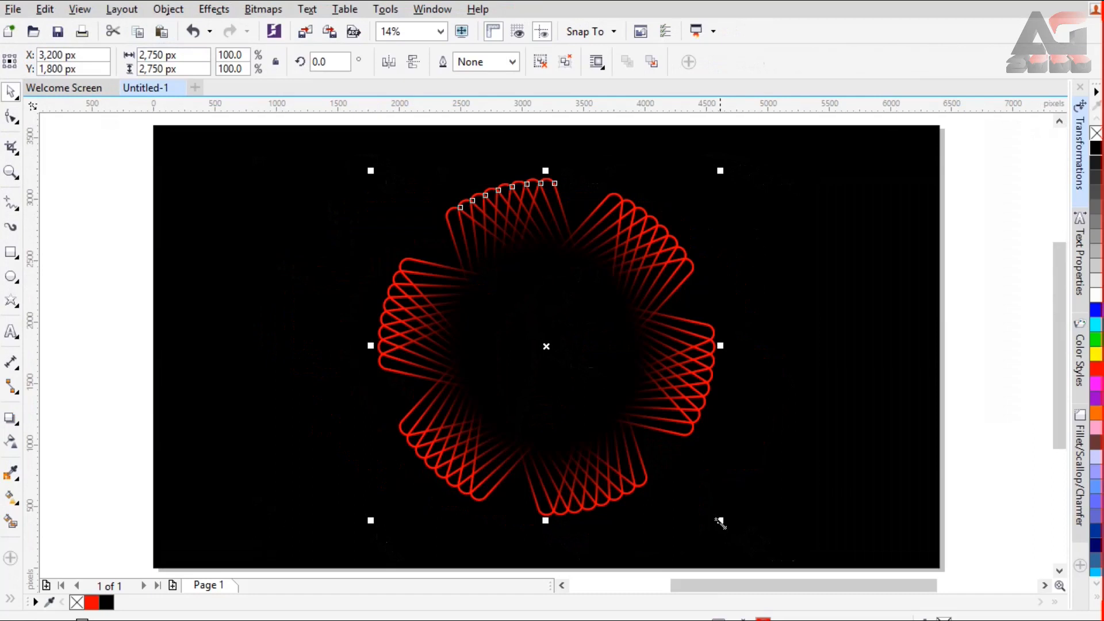
{"action": "left_click_drag", "start_coordinate": [719, 520], "coordinate": [642, 457]}
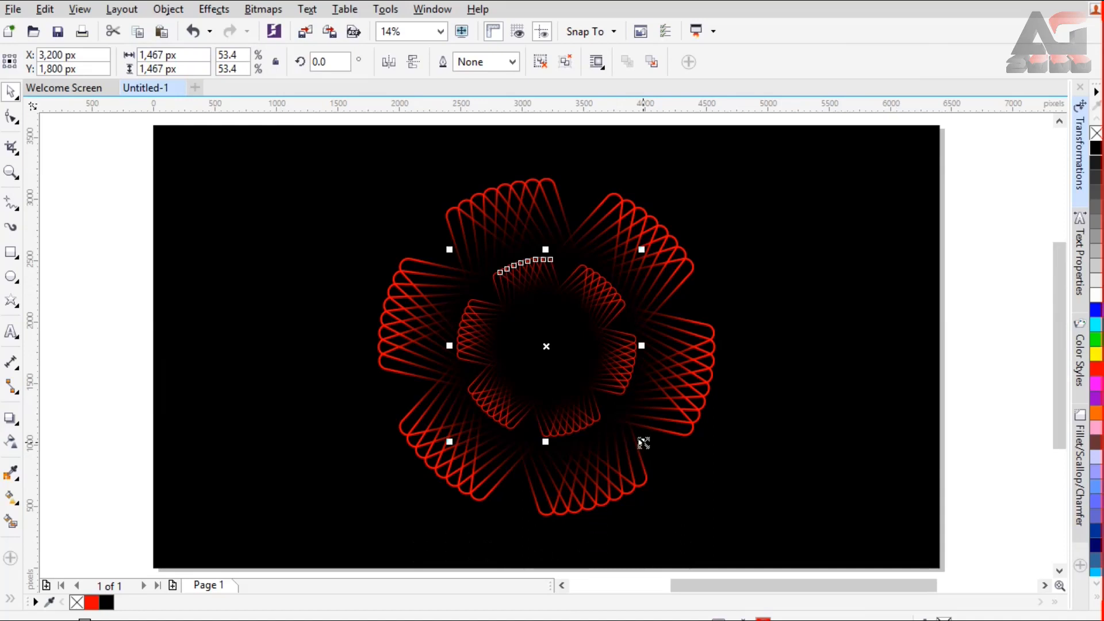
{"action": "left_click_drag", "start_coordinate": [643, 443], "coordinate": [647, 444]}
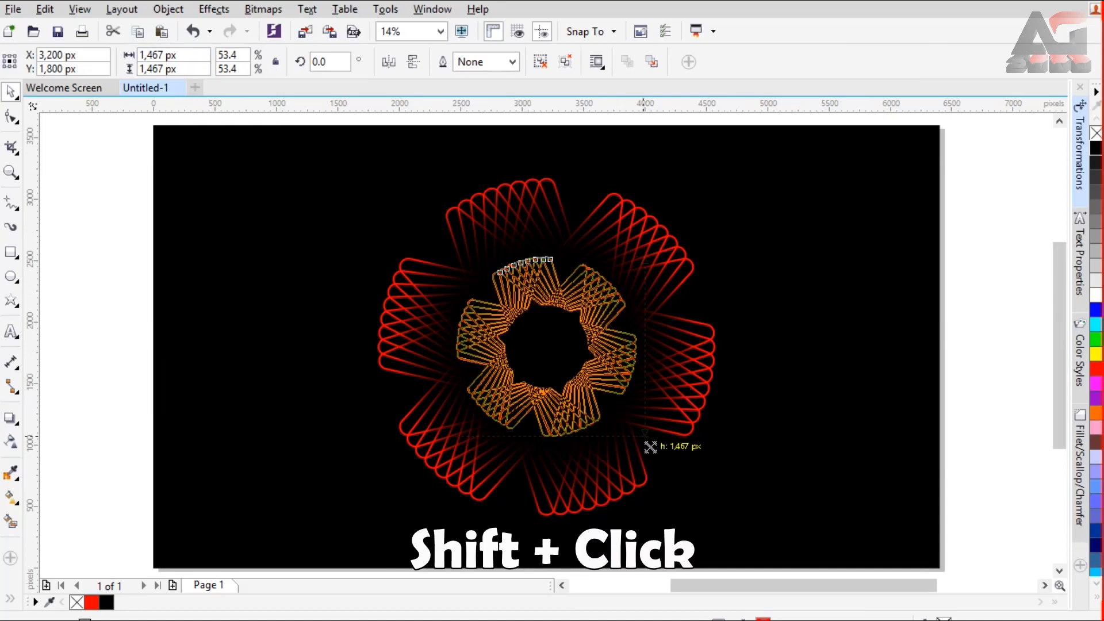
{"action": "left_click_drag", "start_coordinate": [653, 449], "coordinate": [659, 453]}
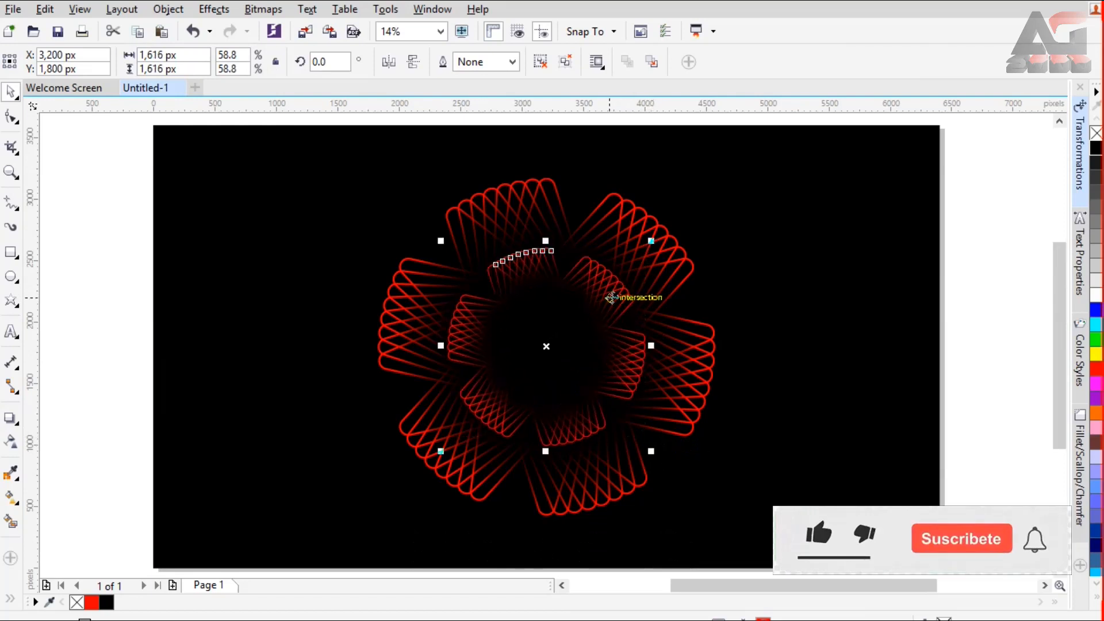
{"action": "left_click", "coordinate": [649, 250]}
{"action": "left_click_drag", "start_coordinate": [649, 238], "coordinate": [595, 204]}
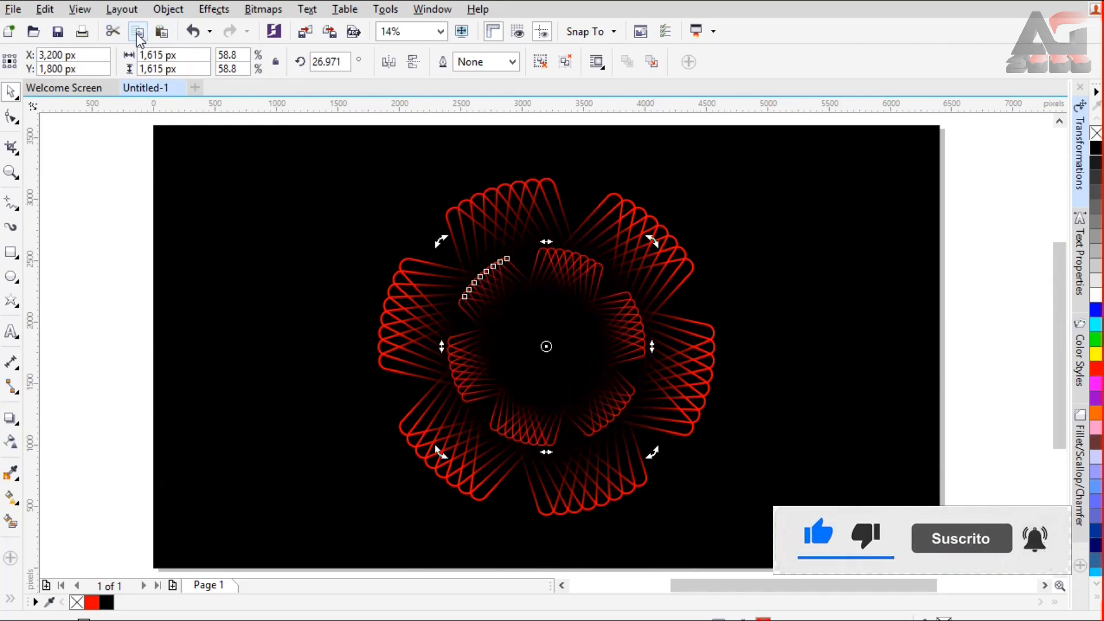
Step: Duplicate the inner ring in place, shrink the copy concentrically to about 935 px and rotate it to about 57.3°
{"action": "left_click", "coordinate": [161, 33]}
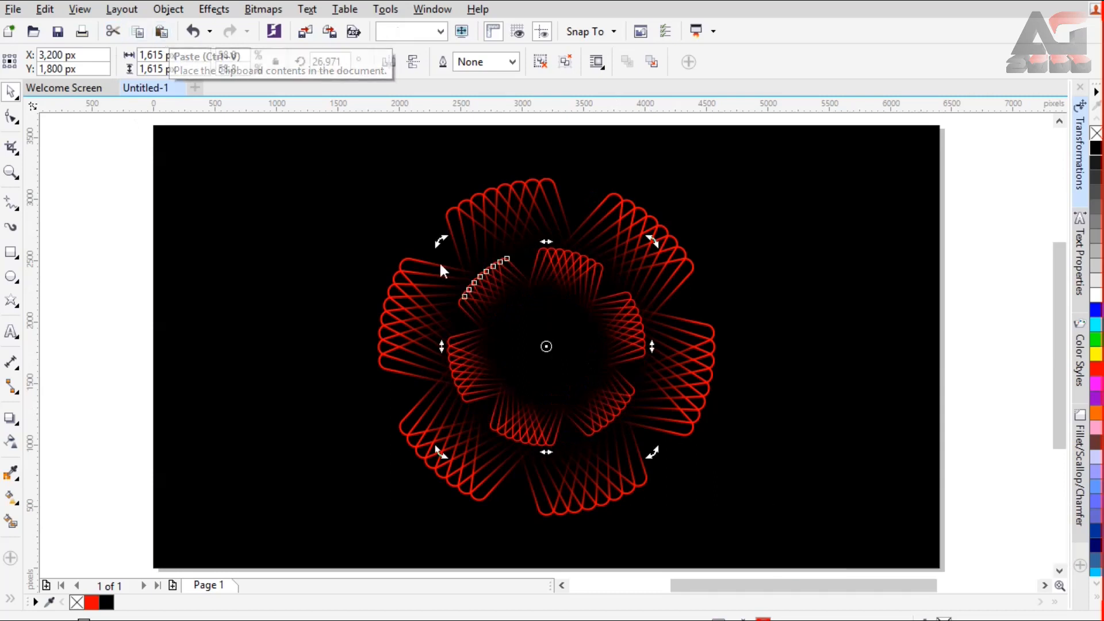
{"action": "left_click", "coordinate": [638, 459]}
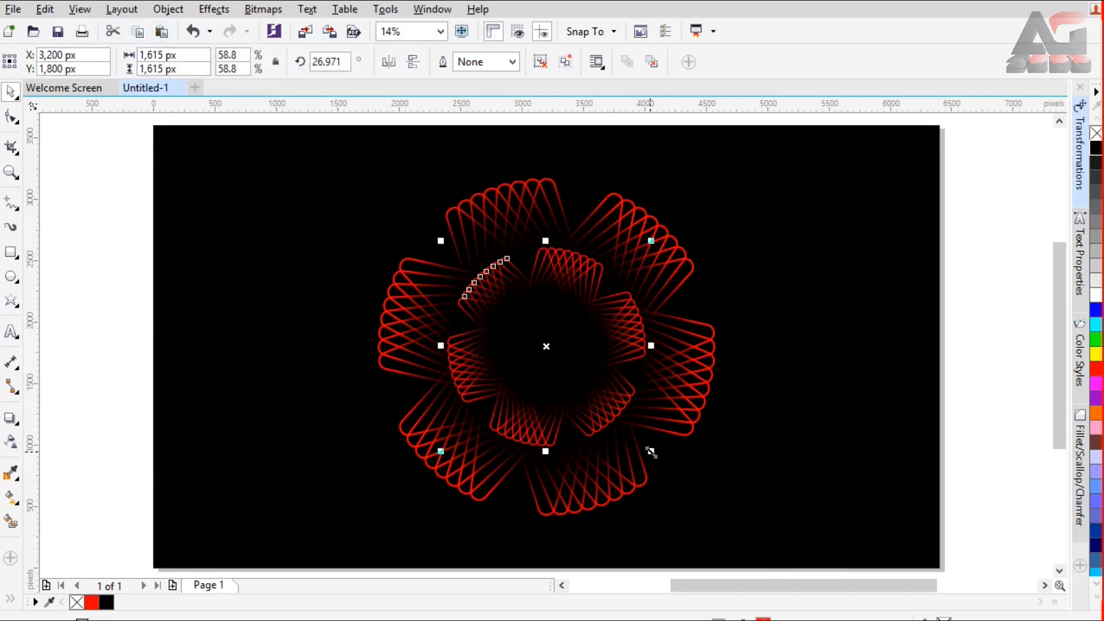
{"action": "left_click_drag", "start_coordinate": [638, 441], "coordinate": [610, 417]}
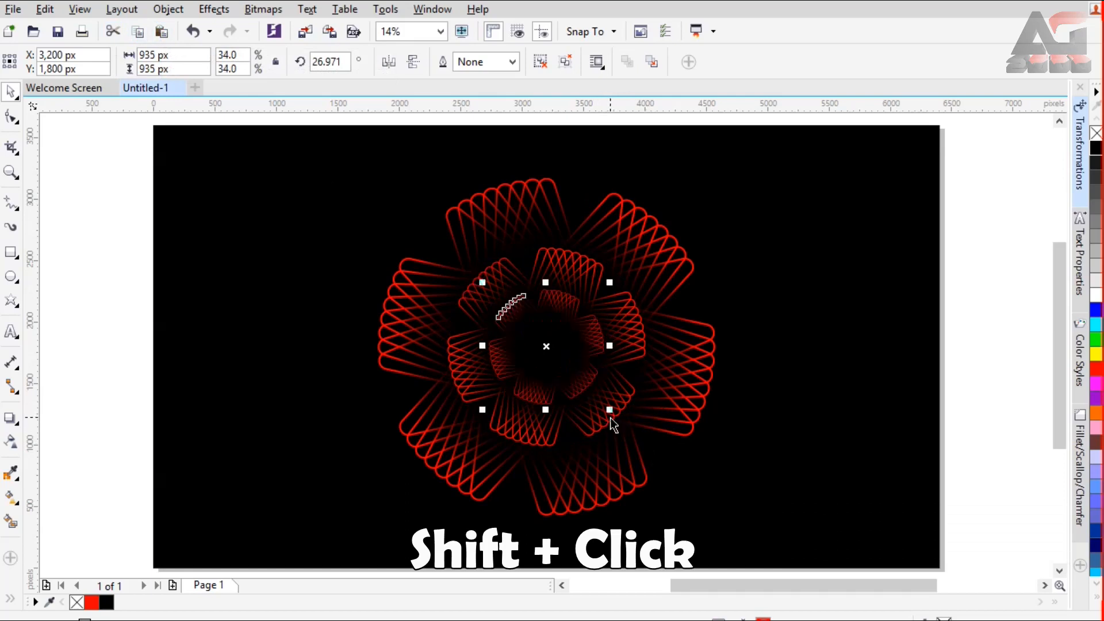
{"action": "left_click", "coordinate": [604, 303]}
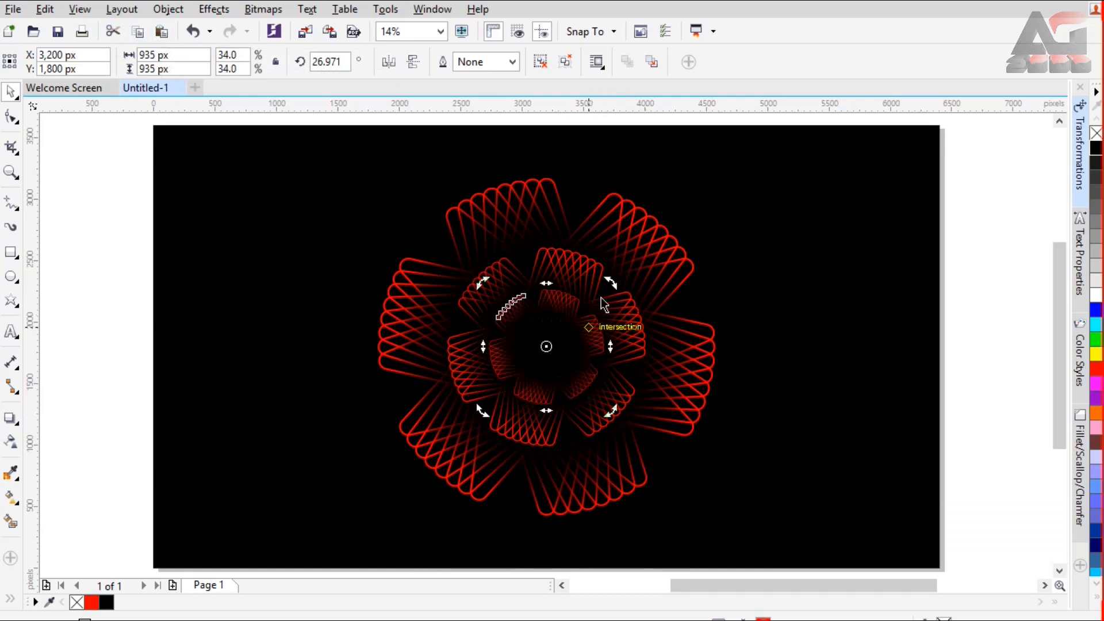
{"action": "left_click_drag", "start_coordinate": [609, 284], "coordinate": [573, 262]}
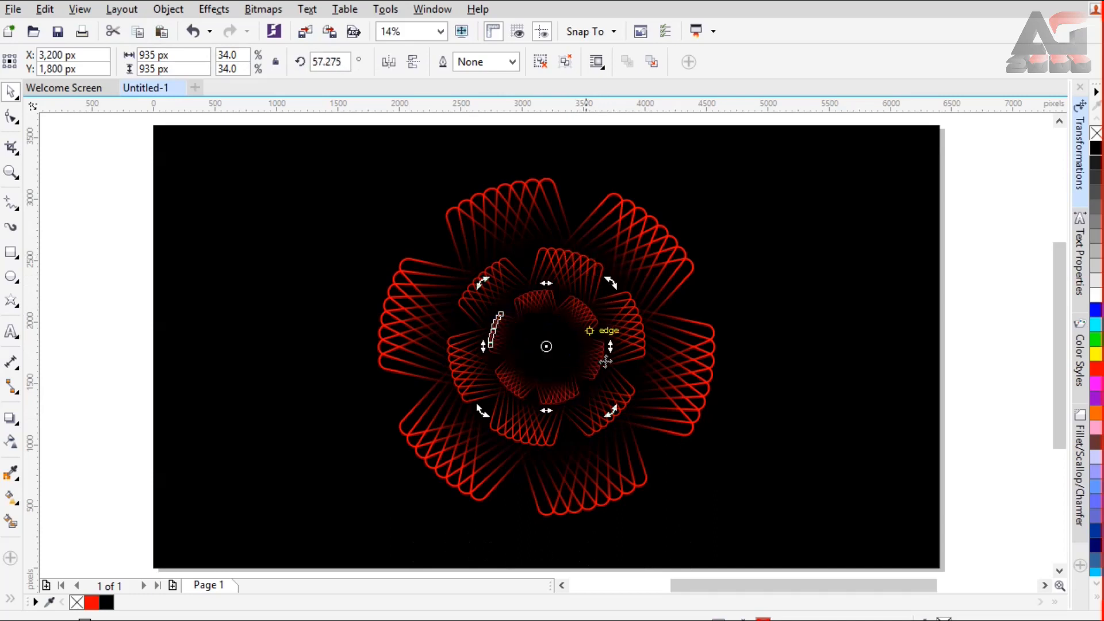
Step: Duplicate the 935 px ring in place, shrink the copy concentrically to about 457 px and rotate it to about 22°
{"action": "scroll", "coordinate": [581, 347], "scroll_direction": "up", "scroll_amount": 3}
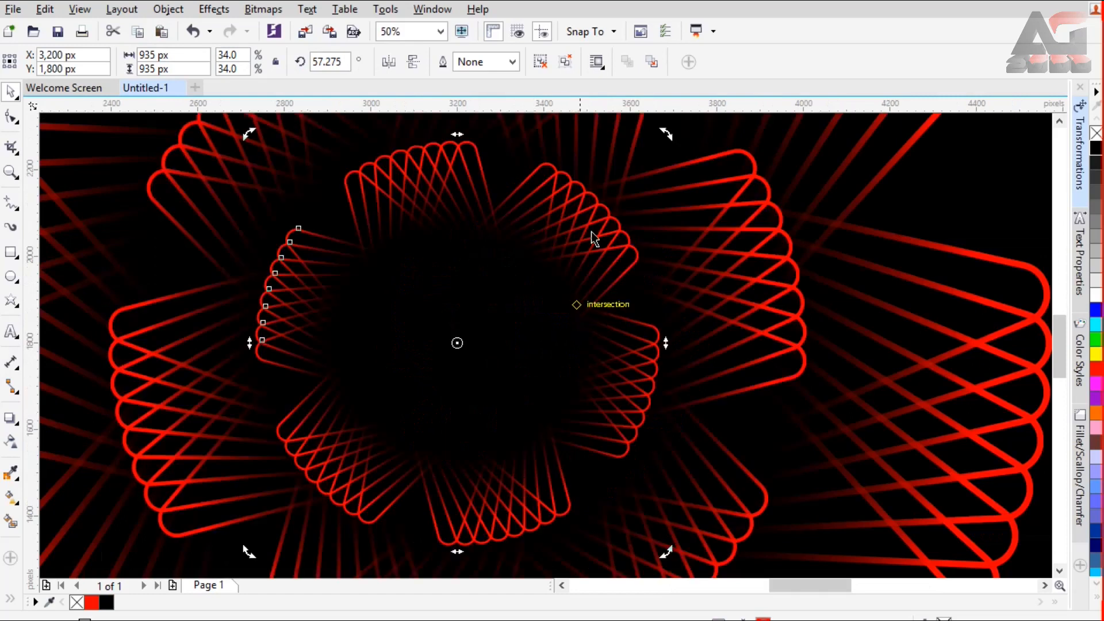
{"action": "left_click", "coordinate": [143, 36]}
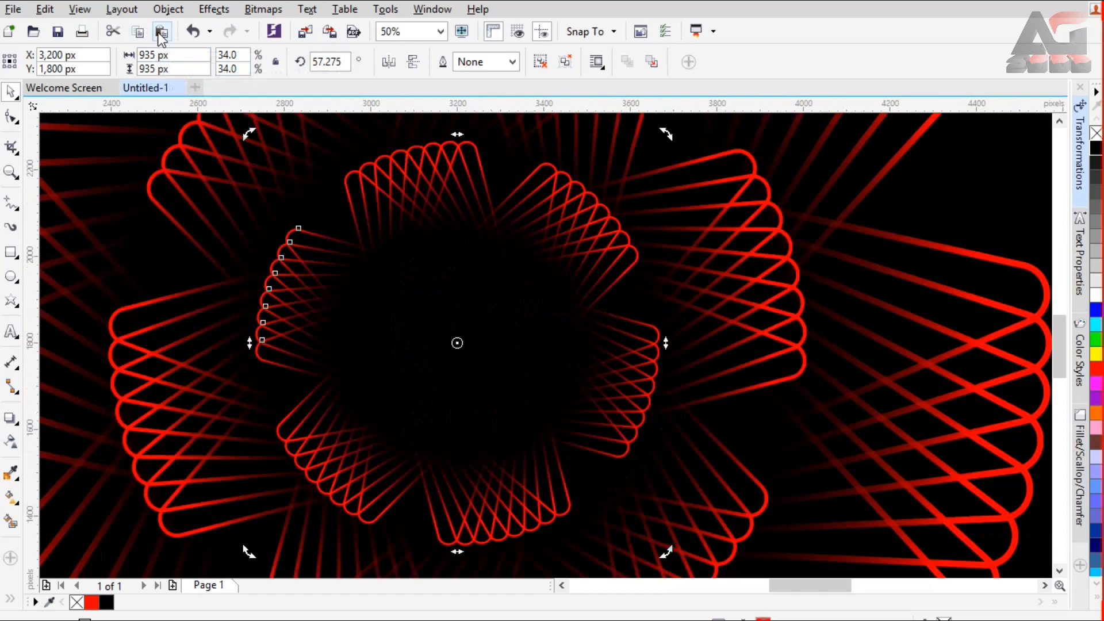
{"action": "left_click", "coordinate": [160, 35]}
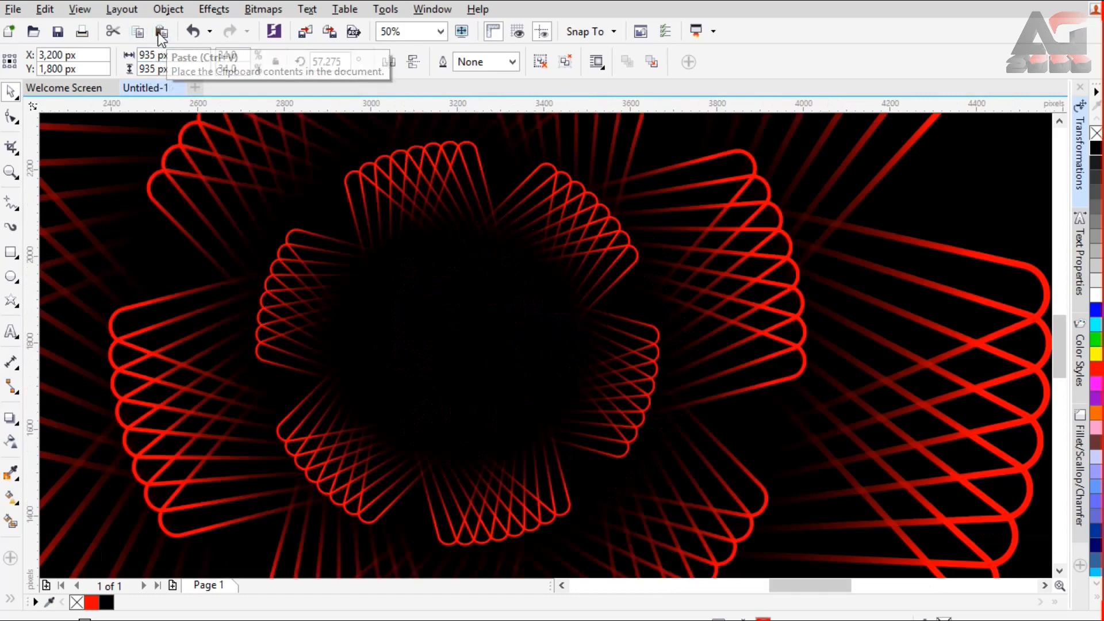
{"action": "left_click", "coordinate": [621, 245]}
{"action": "left_click_drag", "start_coordinate": [665, 552], "coordinate": [561, 464]}
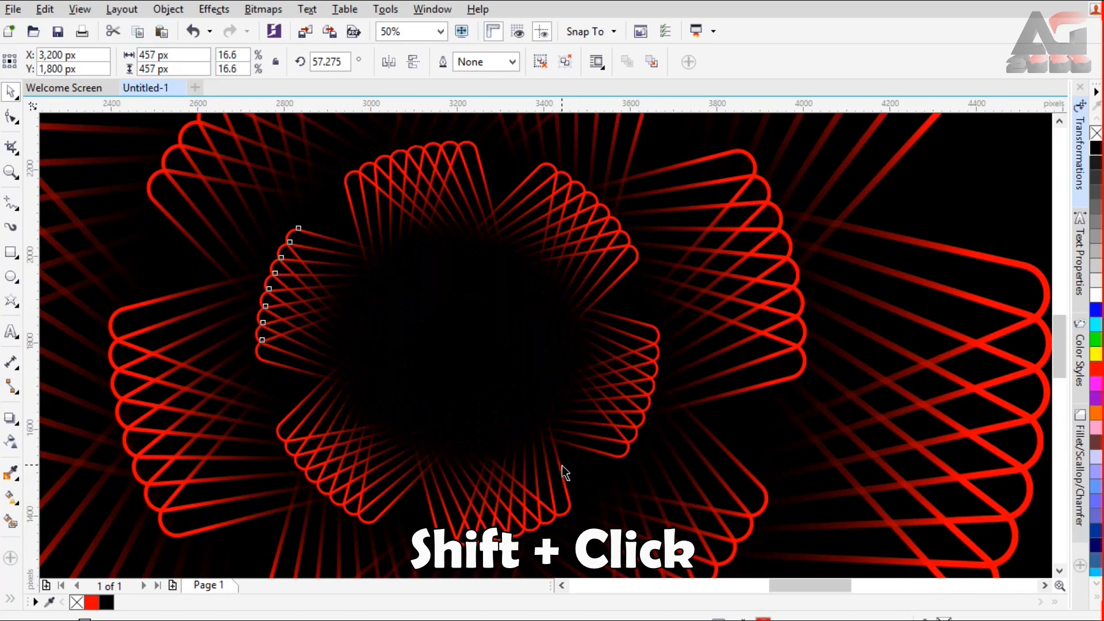
{"action": "left_click", "coordinate": [521, 292]}
{"action": "left_click_drag", "start_coordinate": [562, 237], "coordinate": [581, 303]}
{"action": "left_click_drag", "start_coordinate": [565, 240], "coordinate": [579, 262]}
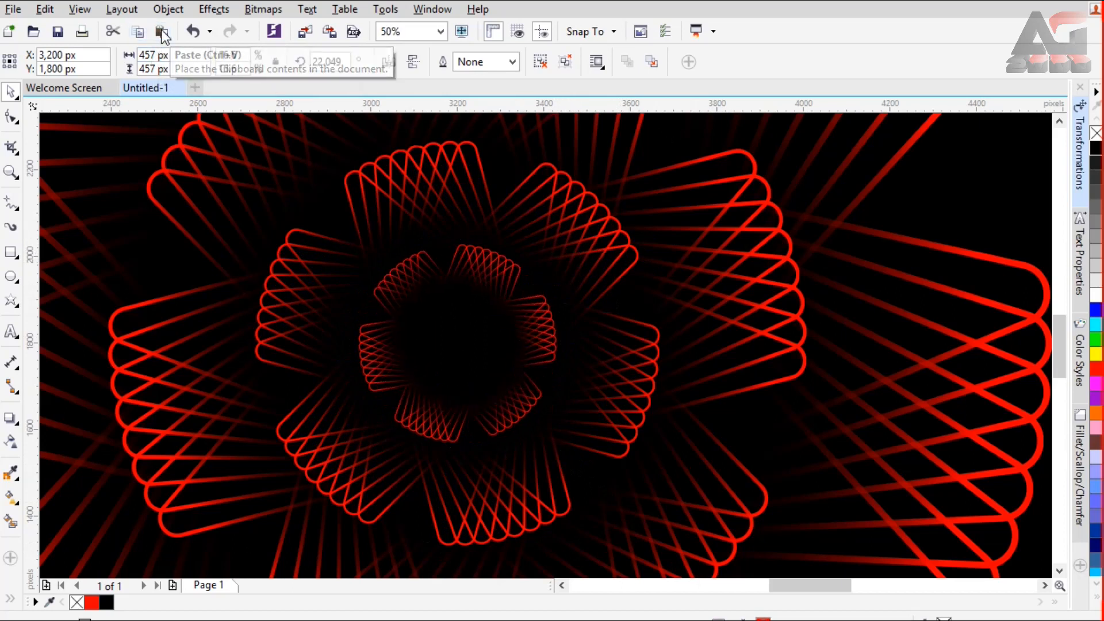
Step: Add a concentric copy of the 457 px ring, shrunk to about 232 px and rotated to about 47.4°
{"action": "left_click", "coordinate": [542, 332]}
{"action": "left_click_drag", "start_coordinate": [561, 448], "coordinate": [514, 407]}
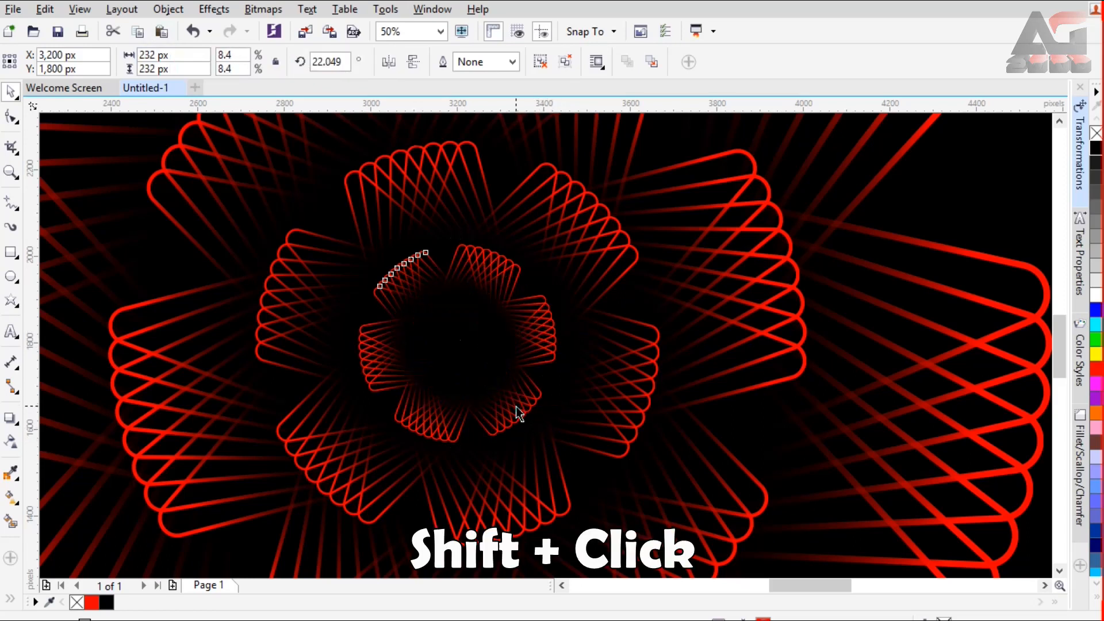
{"action": "left_click", "coordinate": [484, 308]}
{"action": "left_click_drag", "start_coordinate": [510, 287], "coordinate": [489, 263]}
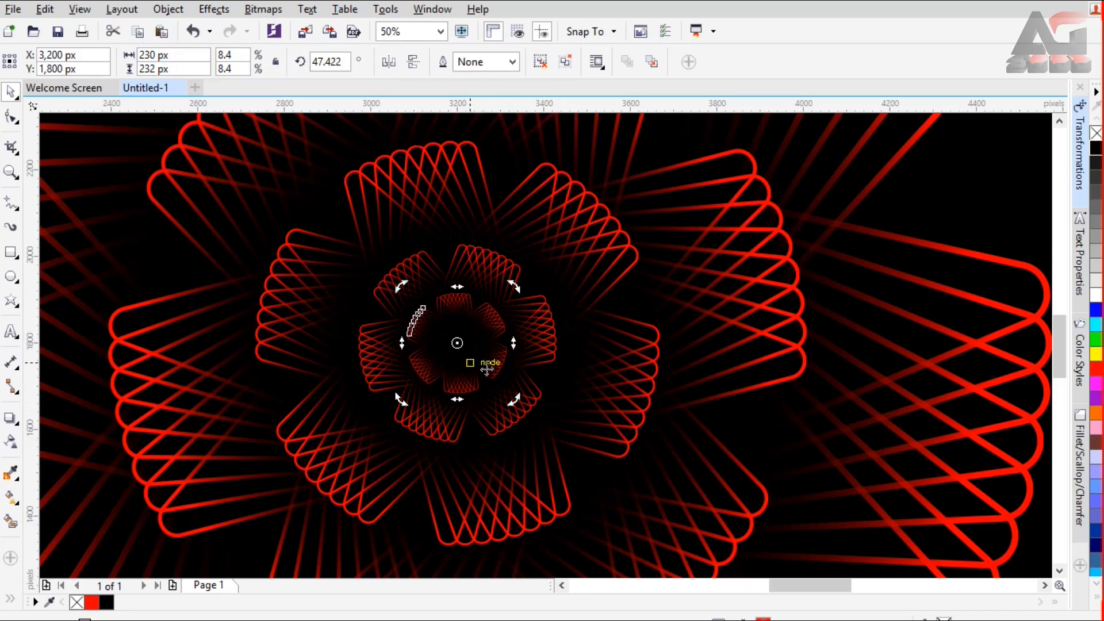
Step: Duplicate the innermost ring in place, shrink the copy concentrically to about 106 px, rotate it to about 3.3° and deselect it
{"action": "left_click", "coordinate": [142, 31]}
{"action": "left_click", "coordinate": [161, 32]}
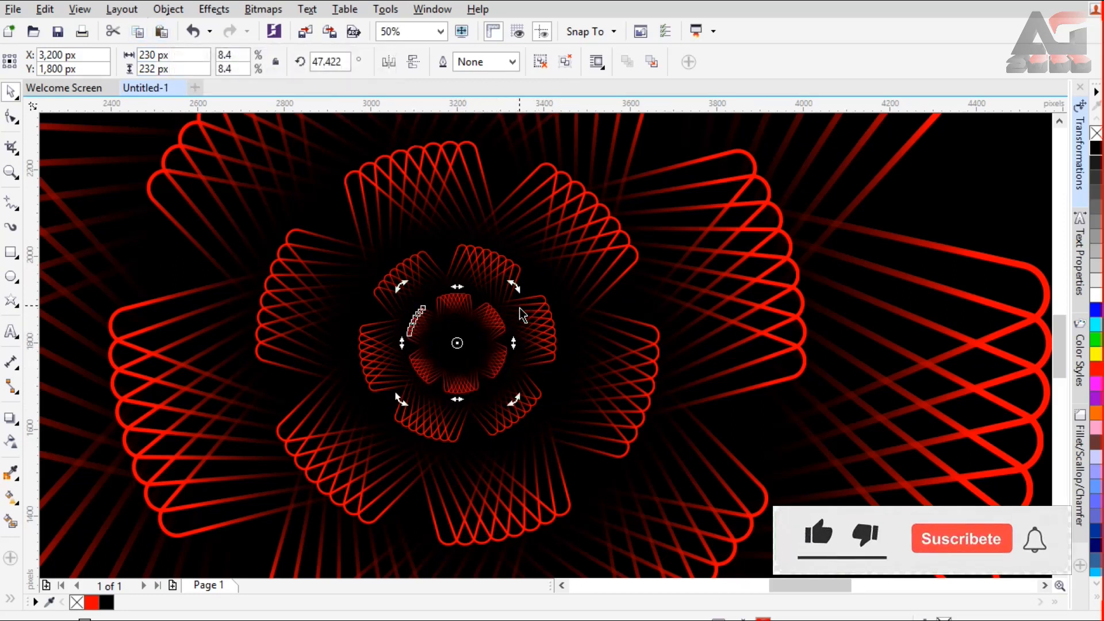
{"action": "left_click", "coordinate": [492, 325]}
{"action": "left_click_drag", "start_coordinate": [513, 400], "coordinate": [492, 370]}
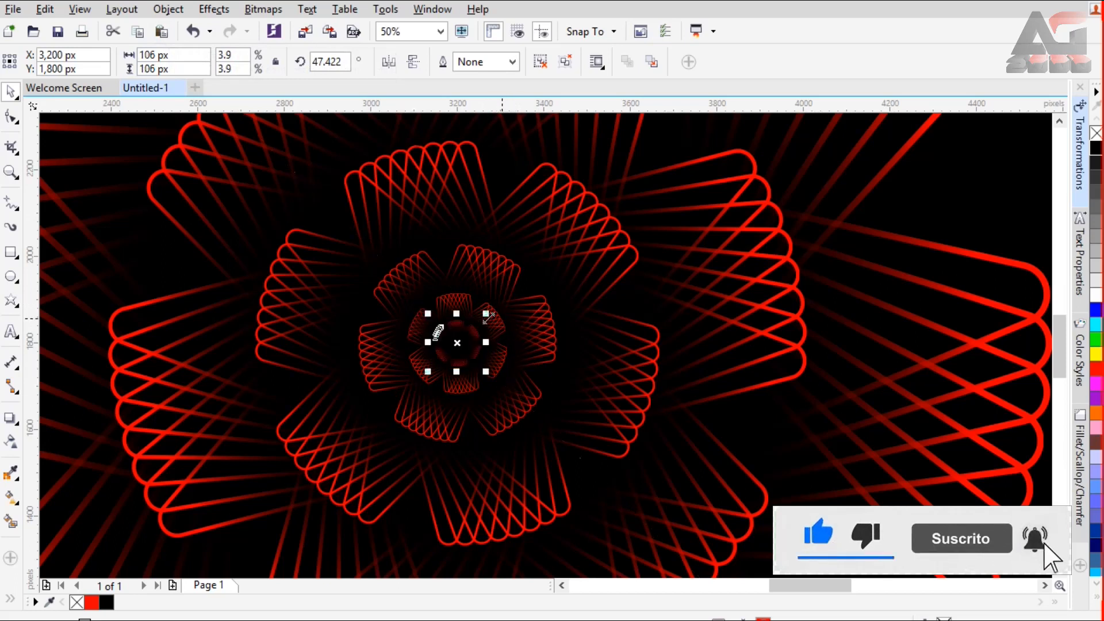
{"action": "left_click", "coordinate": [476, 330]}
{"action": "left_click_drag", "start_coordinate": [488, 315], "coordinate": [504, 322]}
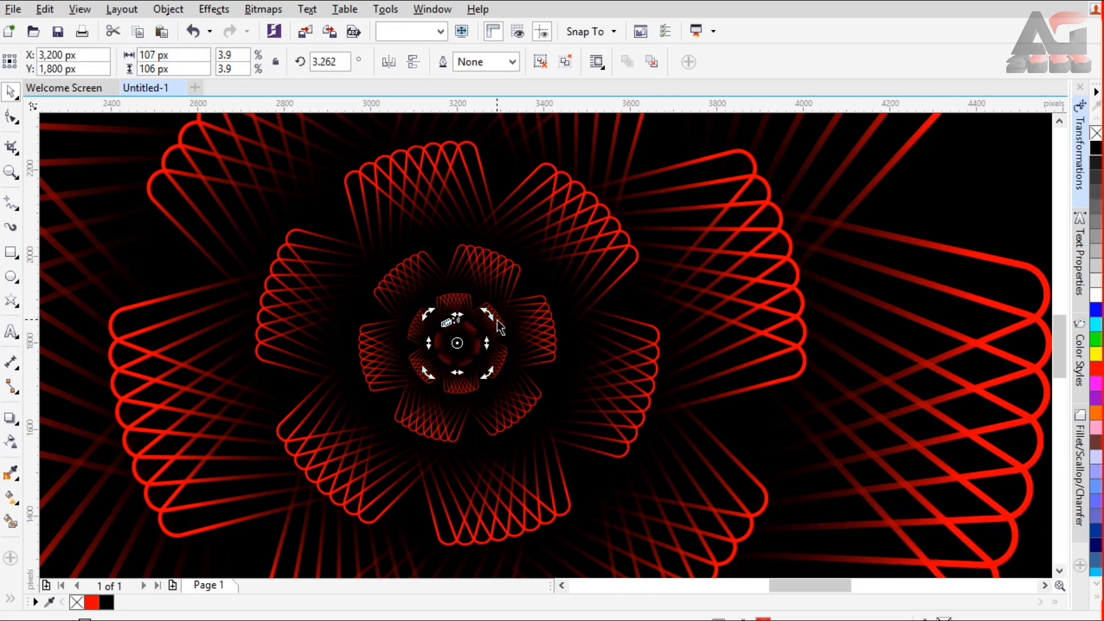
{"action": "left_click", "coordinate": [441, 32]}
{"action": "left_click", "coordinate": [433, 45]}
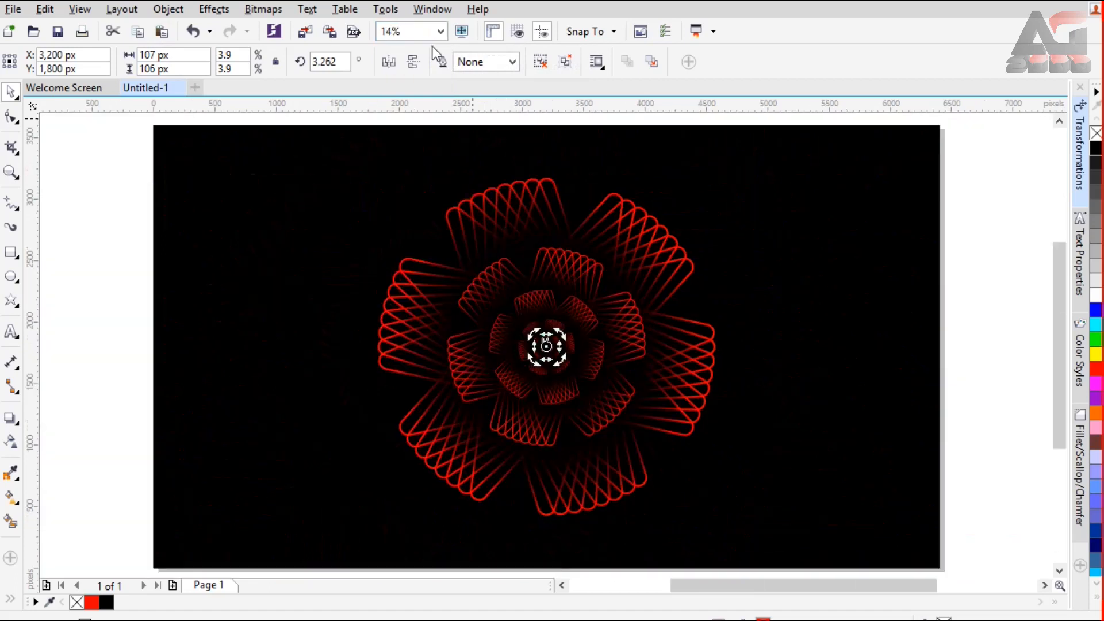
{"action": "left_click", "coordinate": [970, 321]}
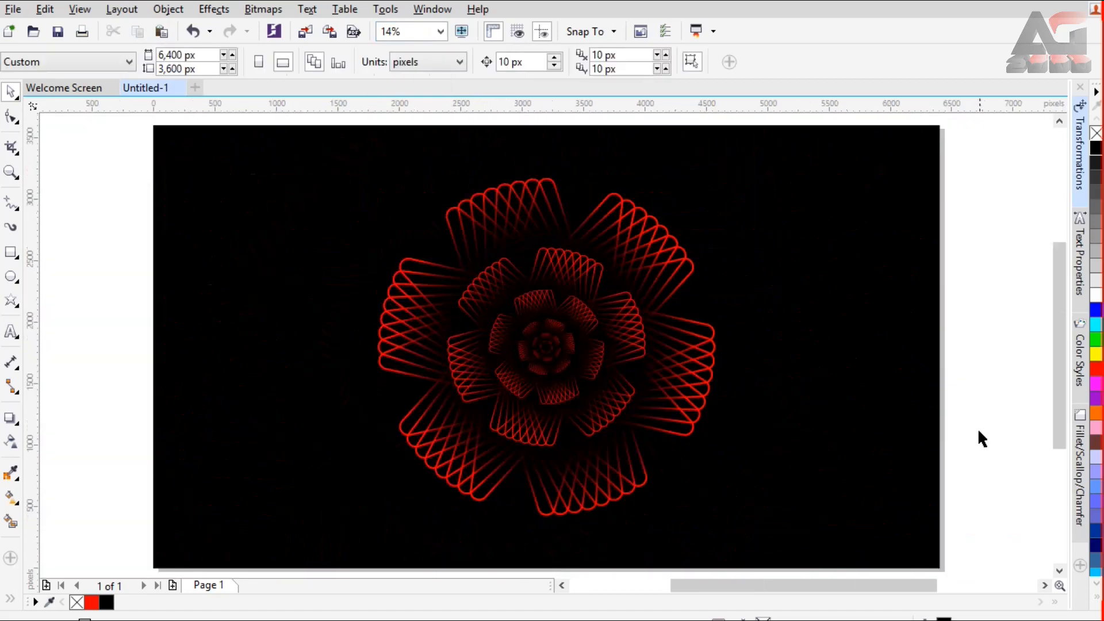